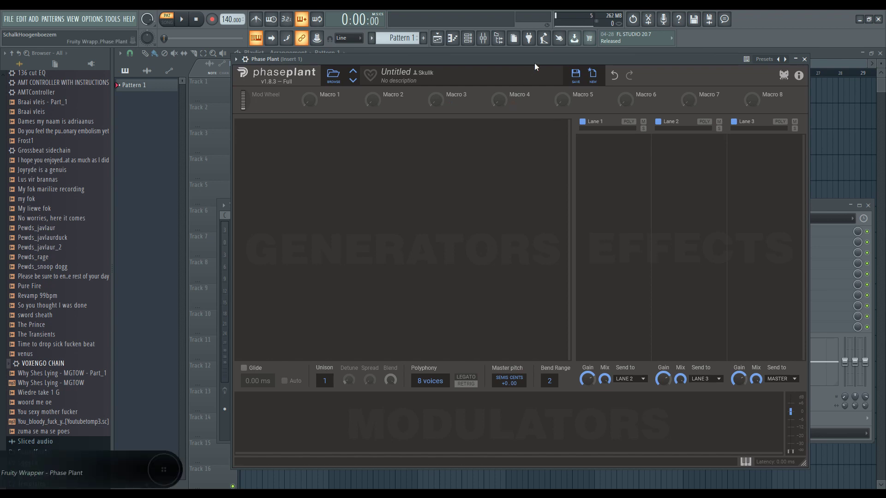
Move the empty Phase Plant window left and down over FL Studio's playlist.
drag(535, 60, 511, 65)
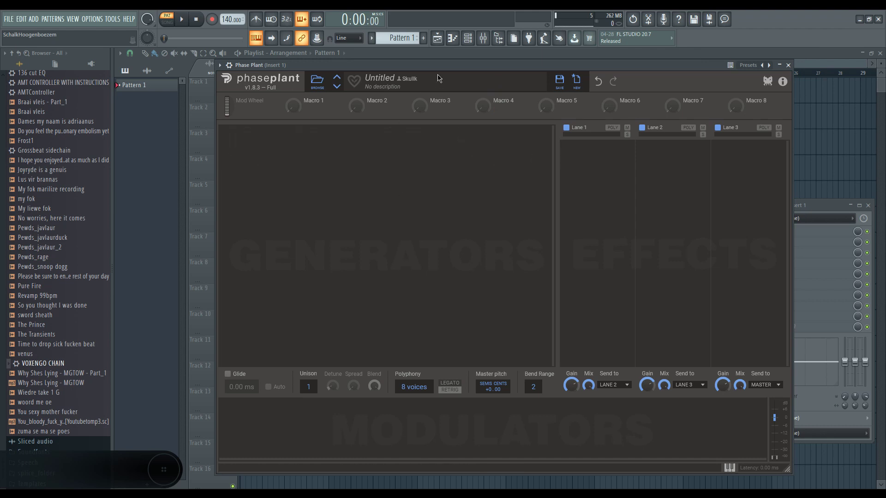
drag(449, 65, 422, 75)
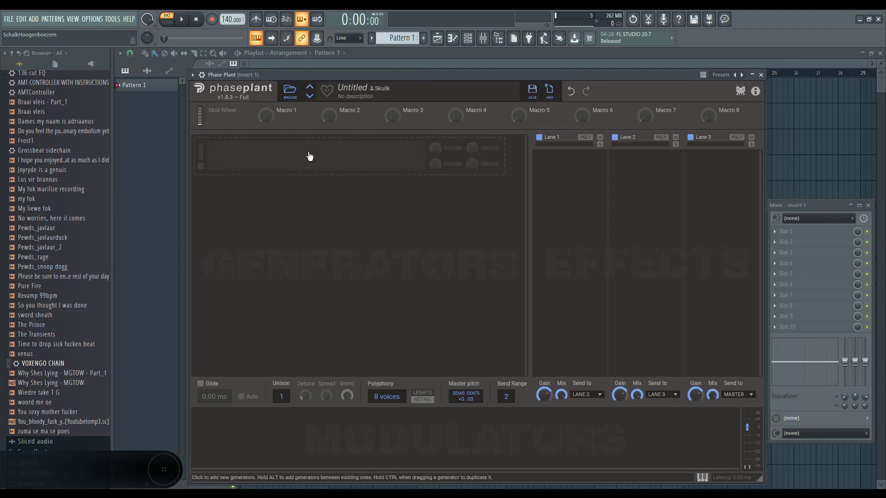
Add an Analog oscillator to the empty generator slot.
click(310, 157)
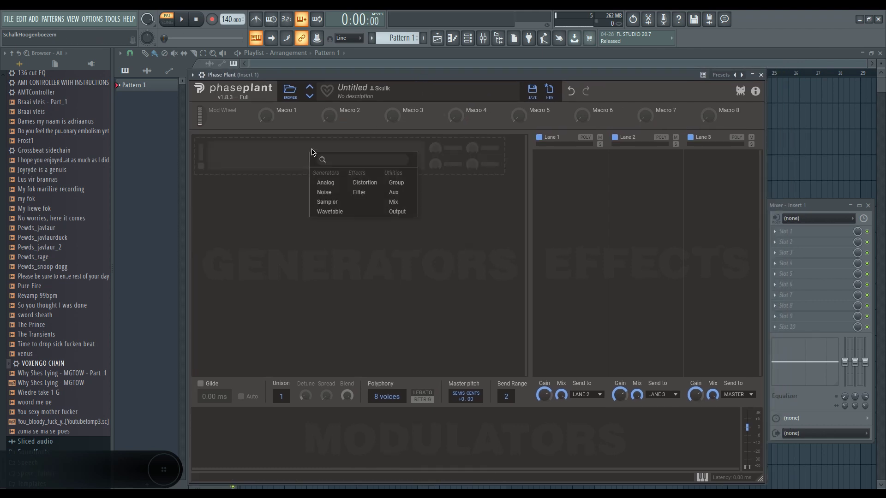
click(330, 187)
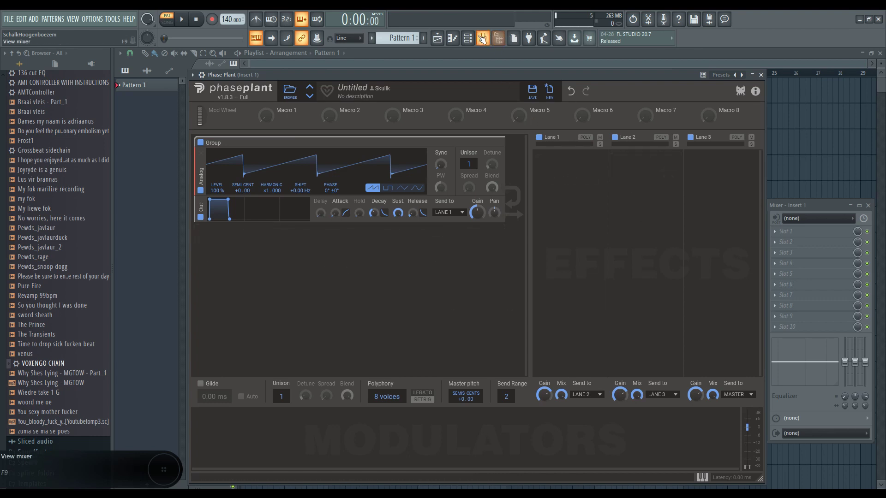
Load a Patcher from the plugin picker and try wiring From FL Studio to To FL Studio.
key(F6)
key(F8)
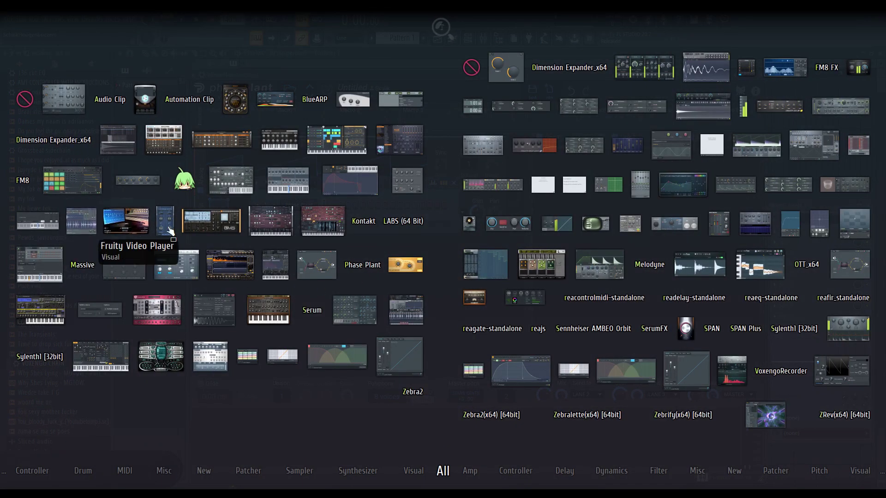
drag(314, 268, 298, 216)
drag(193, 247, 373, 256)
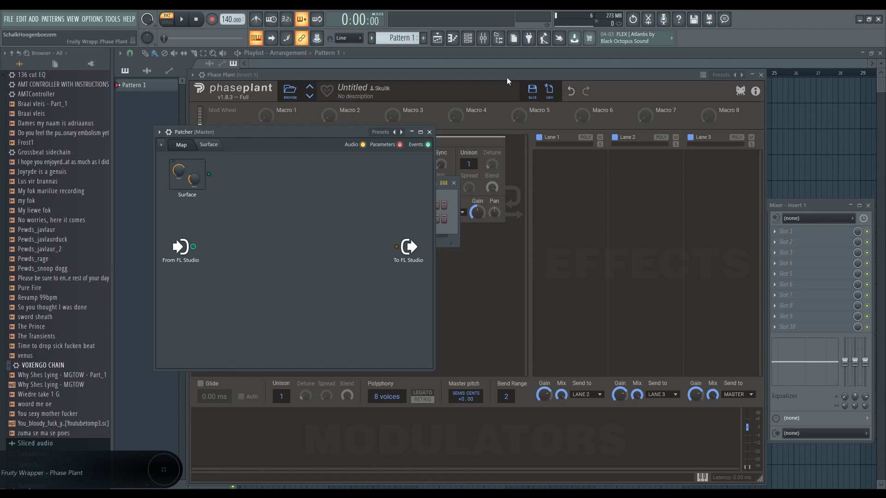
Close the Patcher window and bring the Phase Plant window back in front.
drag(507, 77, 572, 72)
click(246, 133)
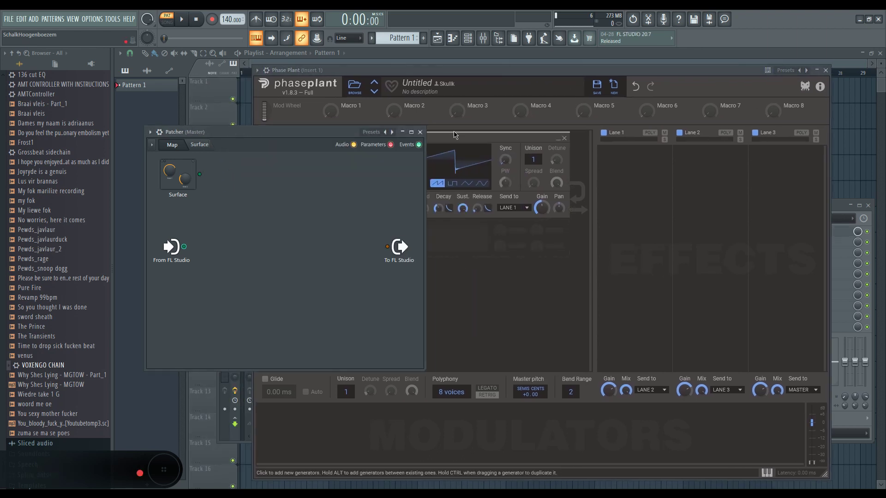
click(424, 132)
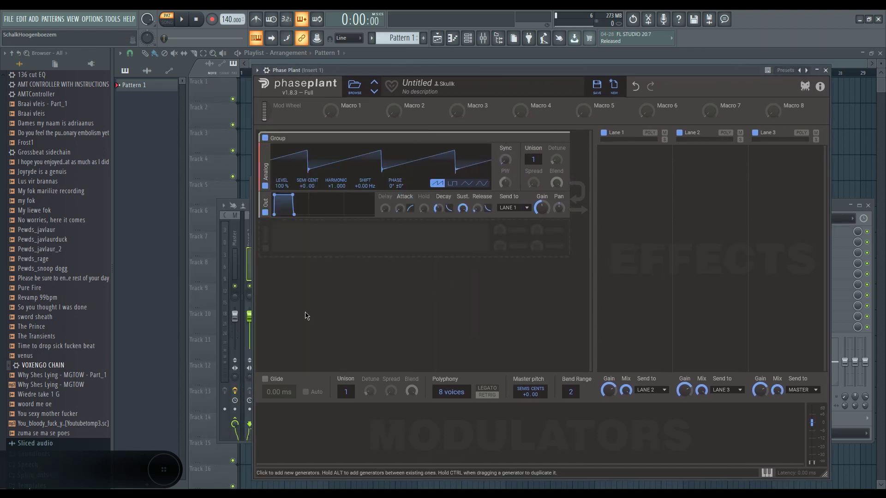
drag(462, 70, 438, 72)
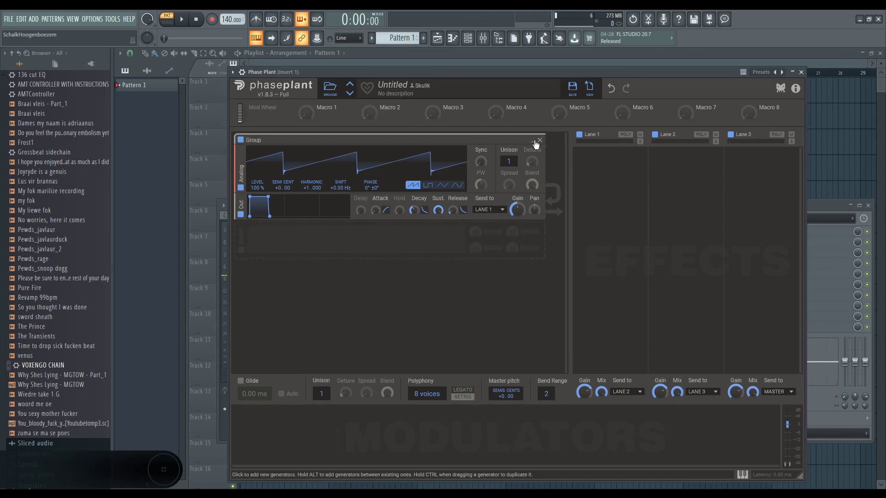
Add a second Analog oscillator and place it above the output envelope.
click(269, 242)
click(285, 270)
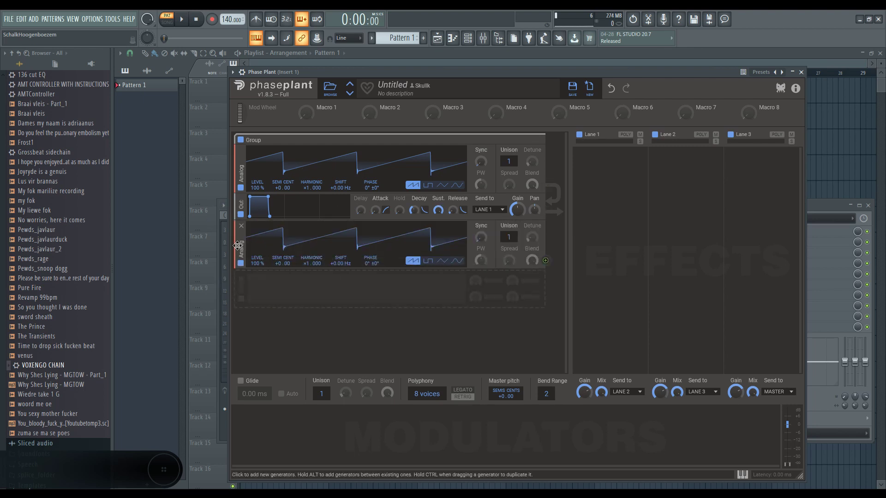
drag(238, 246, 241, 215)
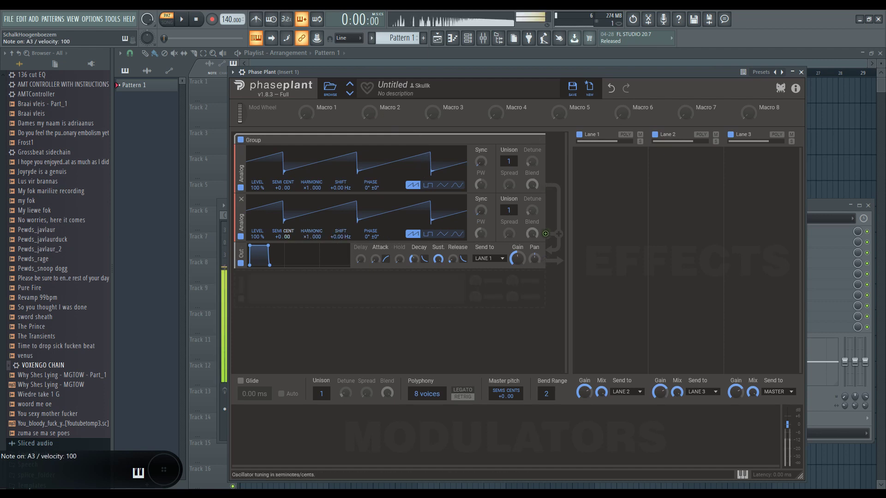
Detune the second oscillator to -0.36 cents and play a note to hear both.
drag(287, 236, 287, 246)
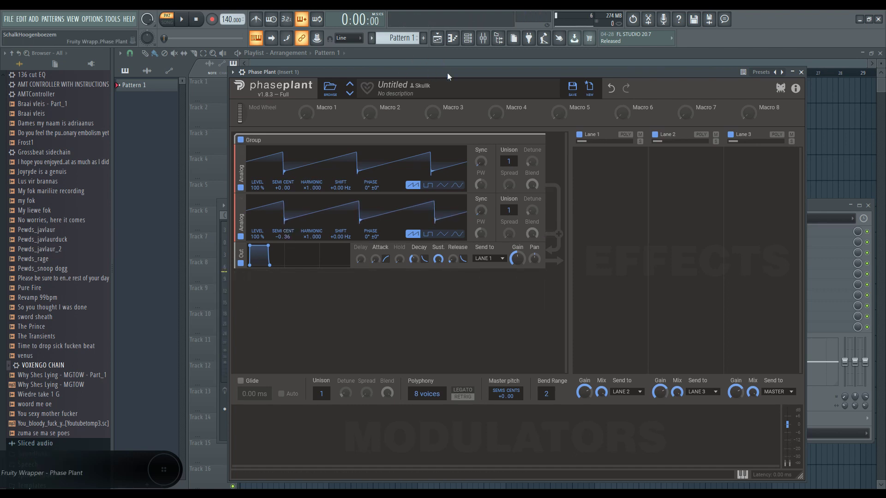
mouse_move(448, 73)
mouse_down()
mouse_move(434, 77)
mouse_move(438, 62)
mouse_up()
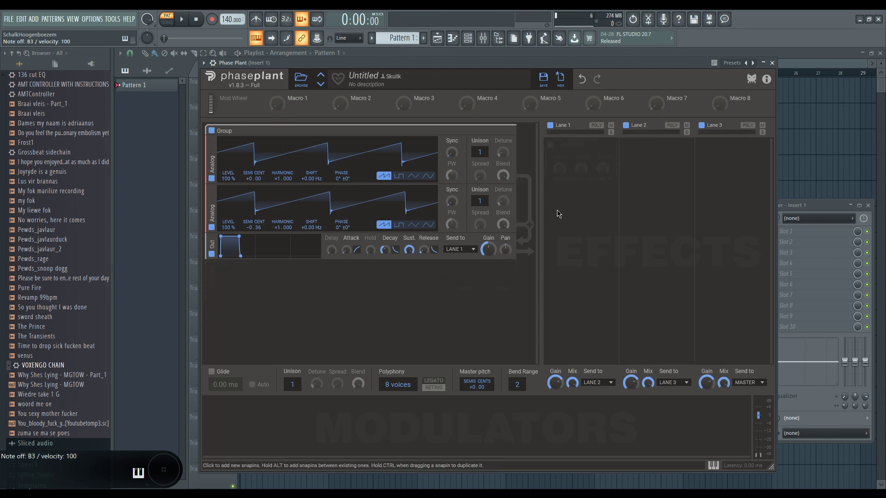
key(x)
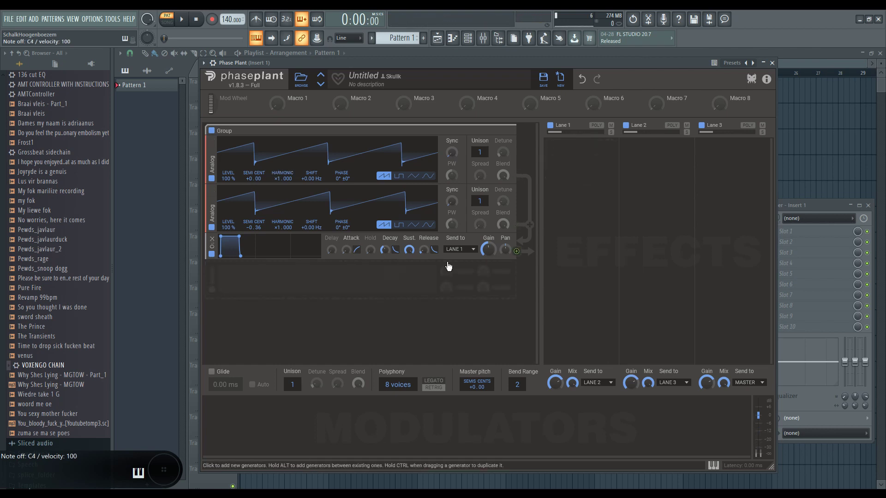
Add a Filter to Lane 1, set to peak type with lowered Gain and raised Q.
click(580, 166)
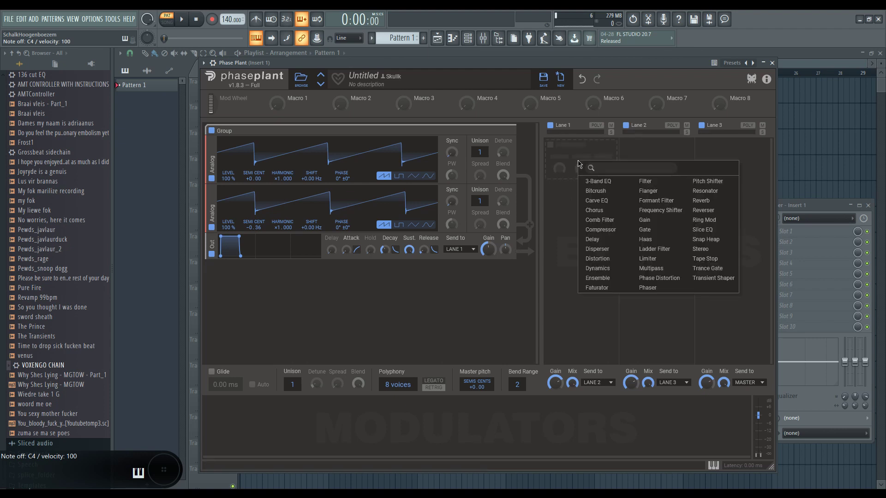
click(668, 185)
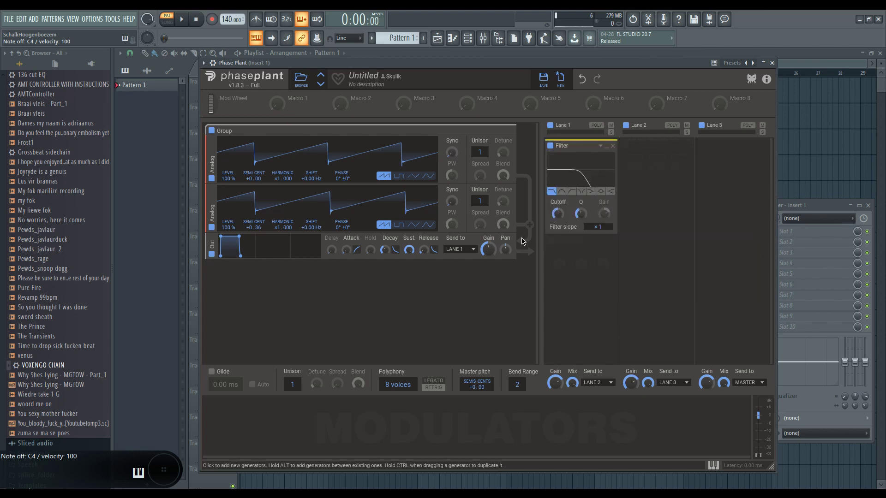
click(602, 193)
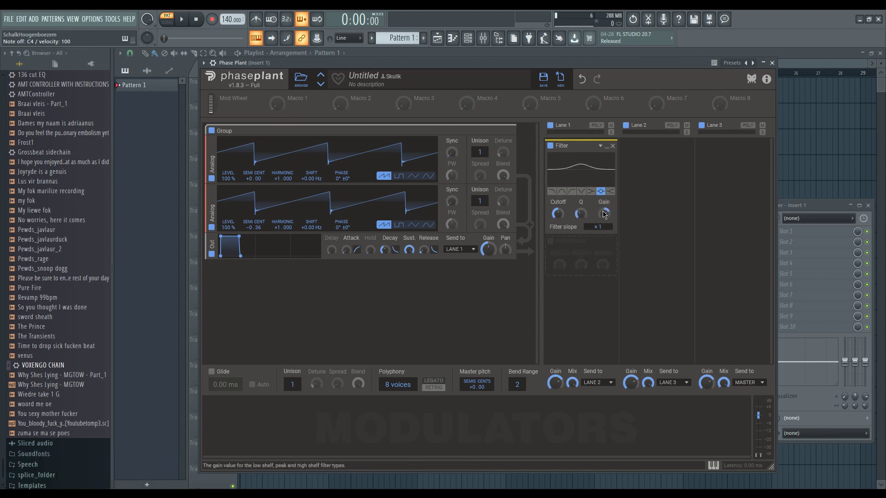
drag(604, 215, 559, 204)
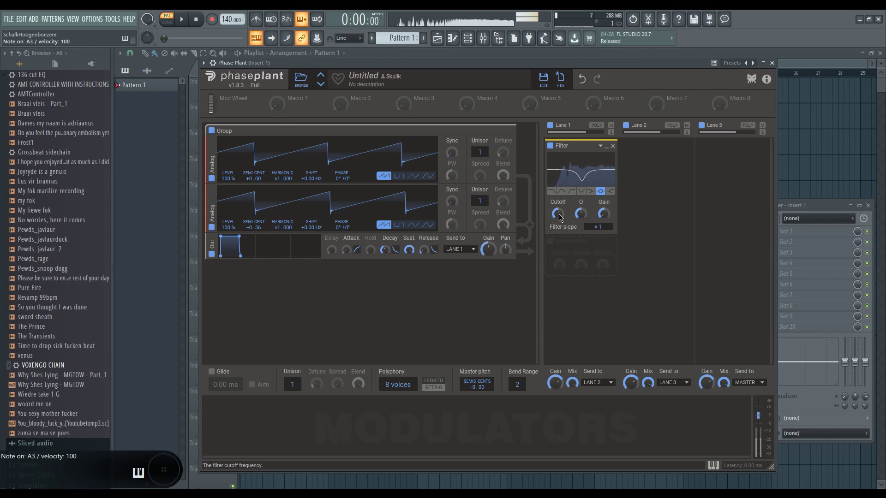
click(260, 433)
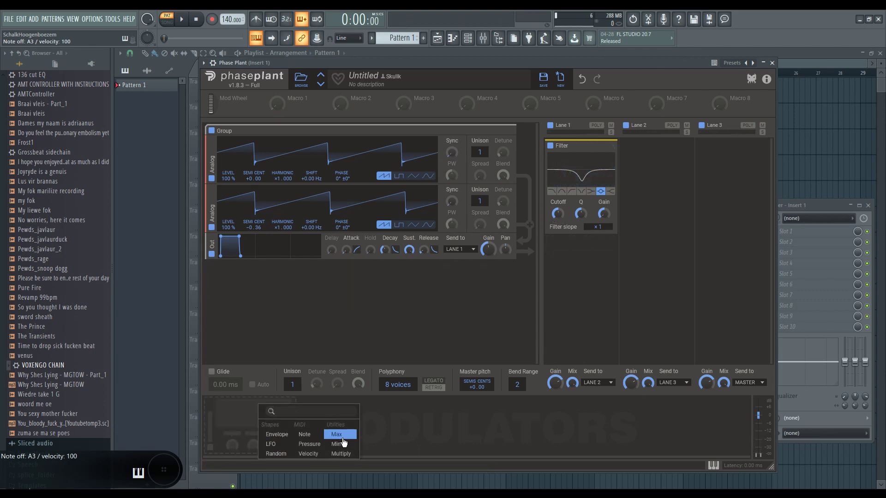
Route a new sine LFO to the filter Cutoff and lower Cutoff to about 344 Hz.
click(272, 444)
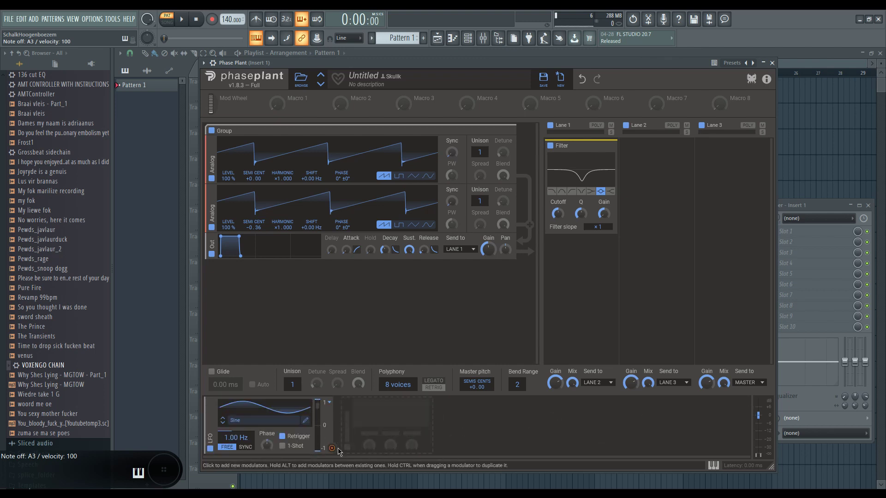
drag(332, 448, 558, 221)
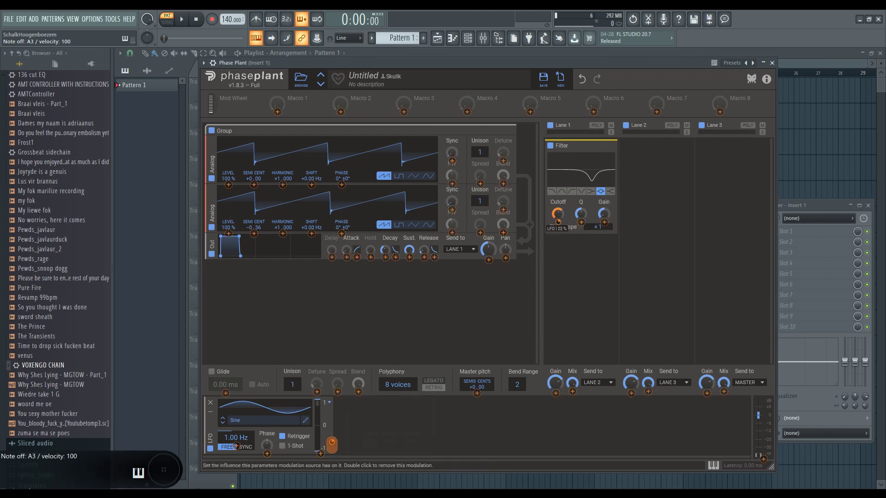
key(n)
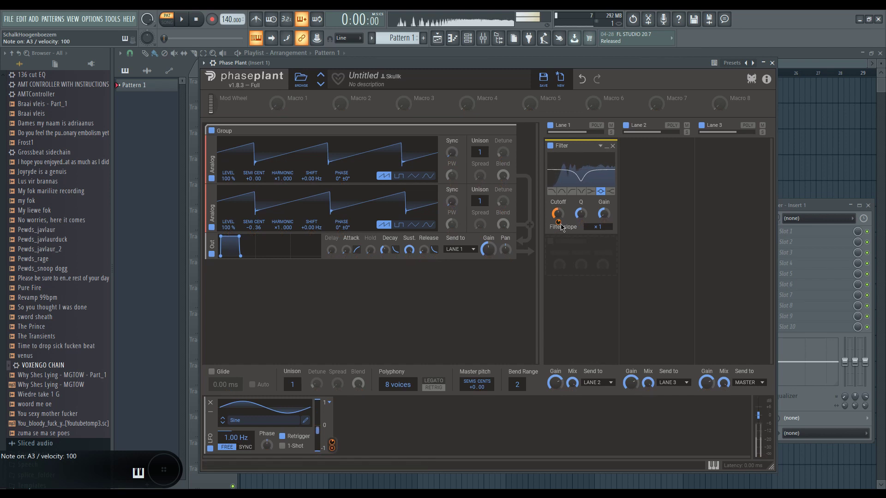
drag(558, 214, 558, 220)
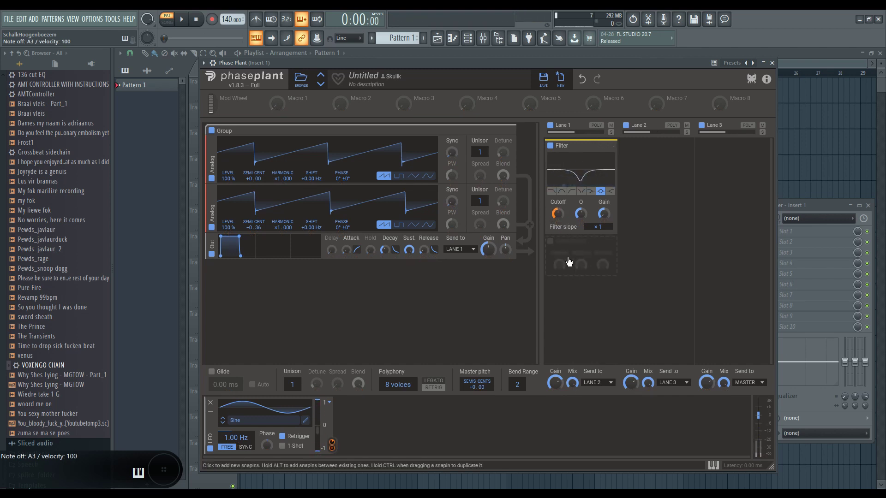
Duplicate the Lane 1 Filter and raise the copy's Cutoff to 3.33 kHz.
click(580, 273)
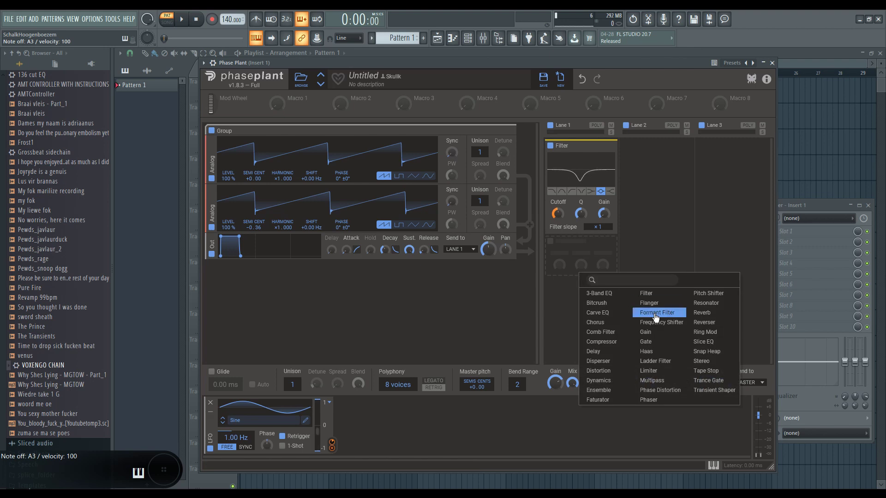
click(577, 144)
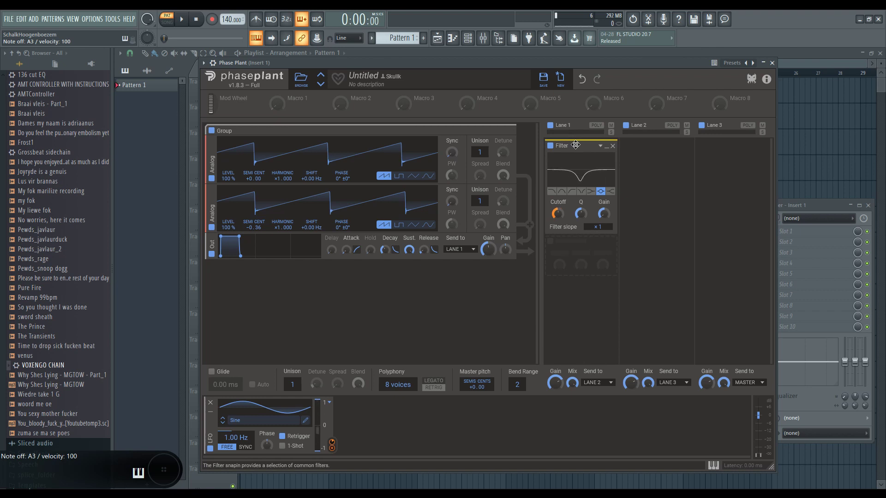
ctrl+drag(580, 146, 578, 145)
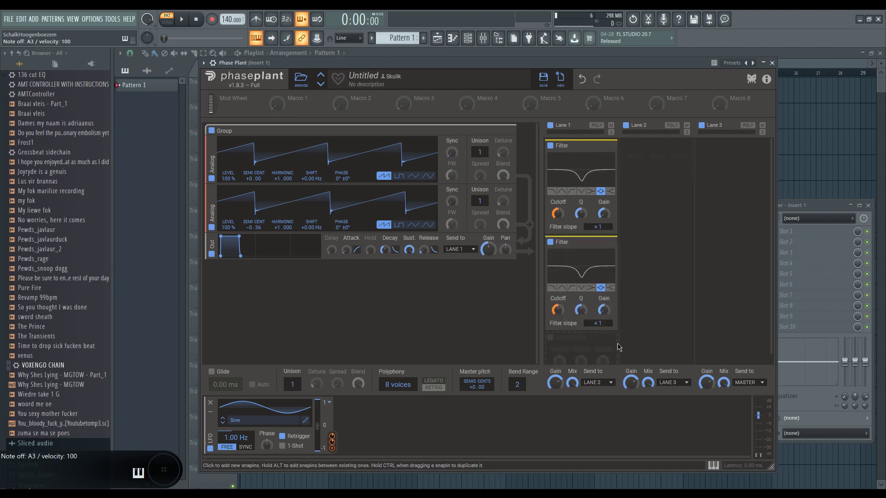
drag(557, 310, 559, 333)
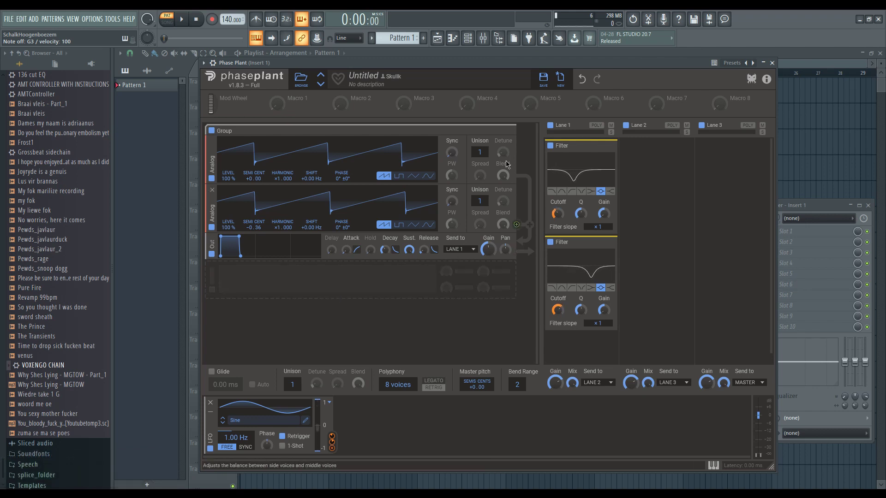
Set oscillator one to 2 unison voices and LFO 1 to 1.80 Hz, then add a second sine LFO.
key(b)
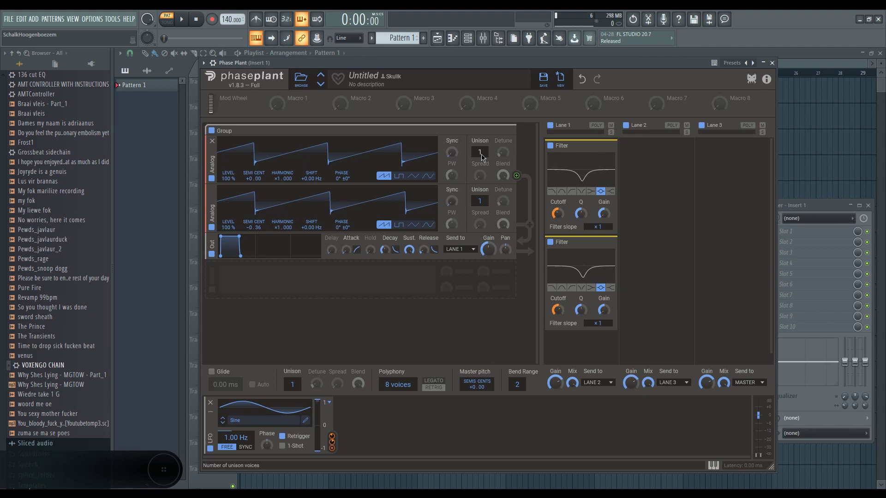
key(b)
scroll(481, 157, up, 1)
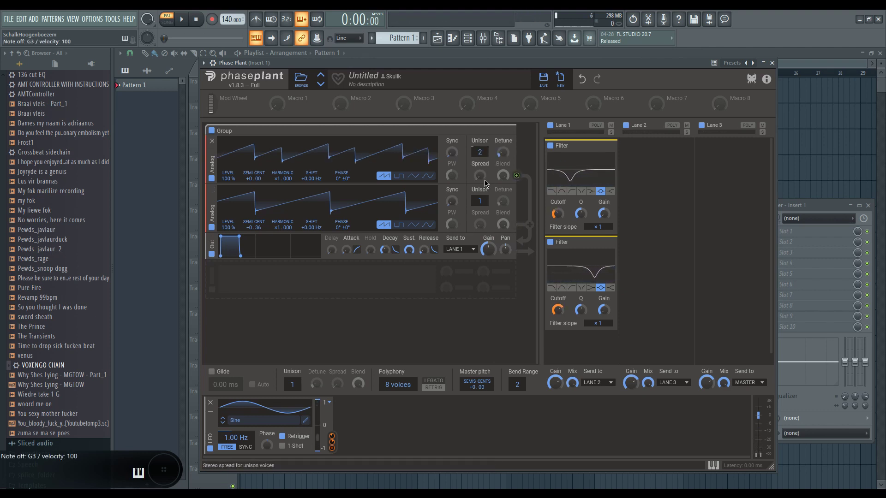
click(378, 429)
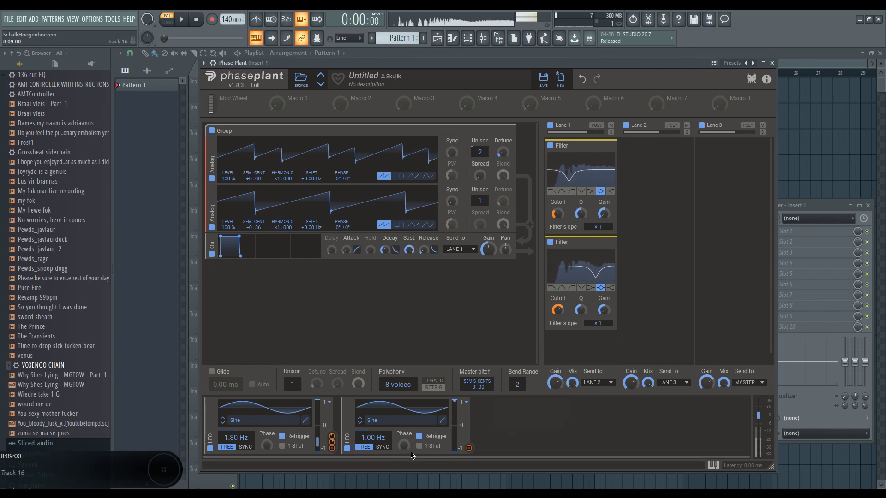
Route LFO 2 to the top oscillator's unison Spread, make it Unipolar, and audition.
drag(471, 450, 480, 184)
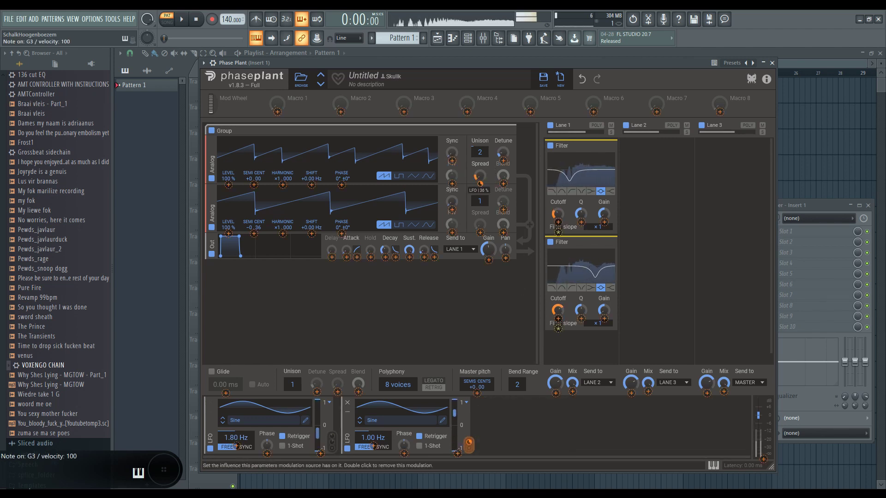
drag(480, 183, 479, 179)
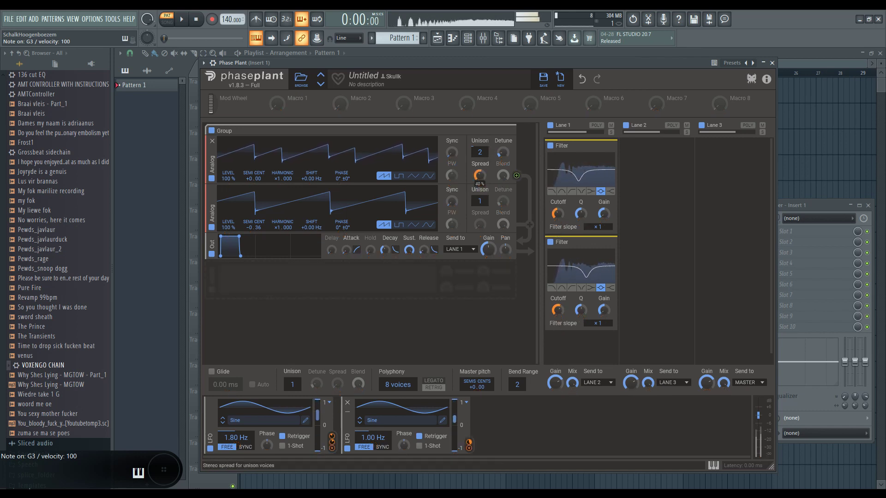
click(467, 403)
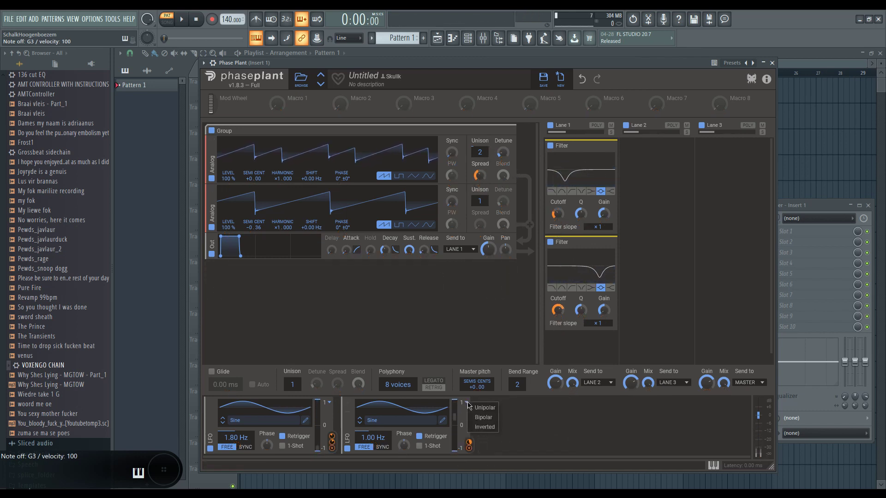
click(491, 411)
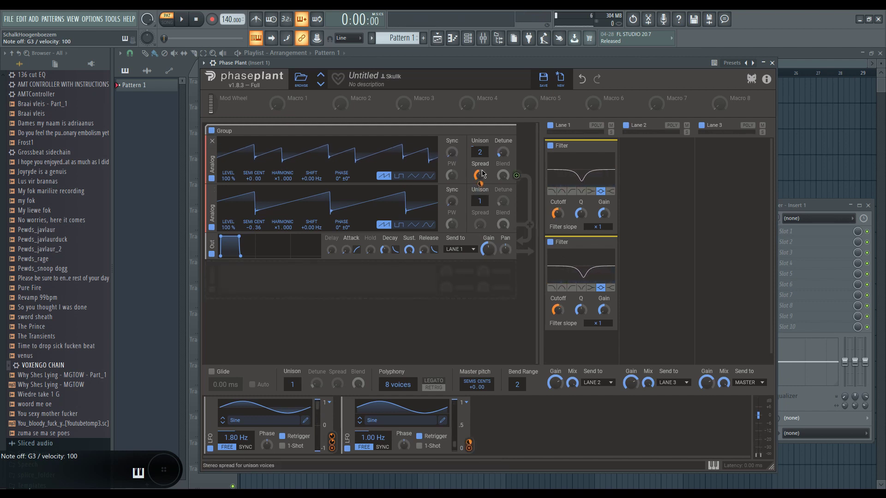
key(b)
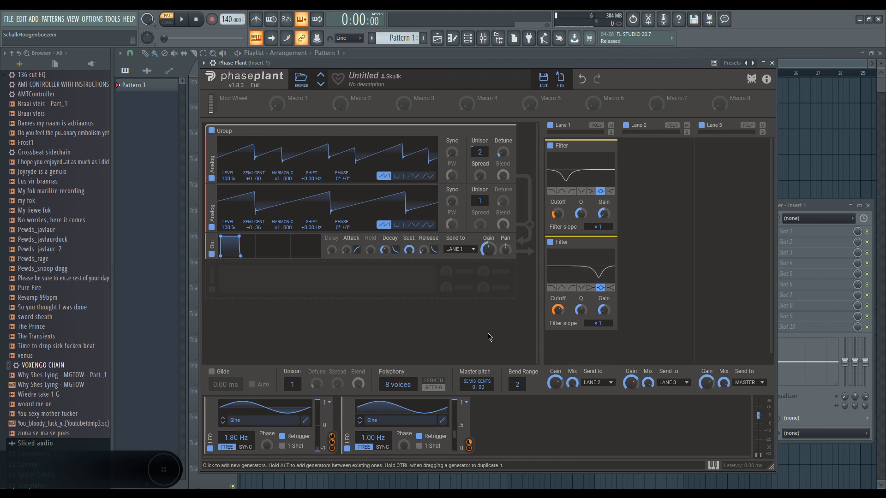
Audition a held note and check Lane 1's effect list without adding anything.
key(b)
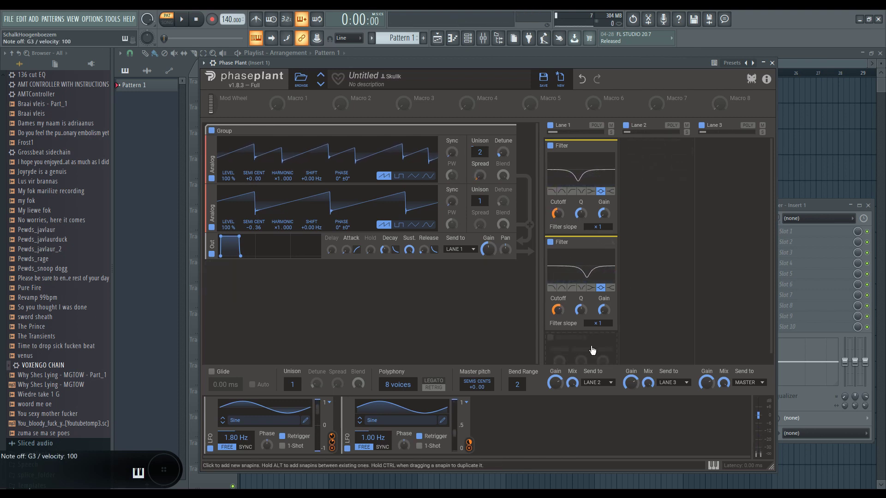
scroll(688, 340, down, 1)
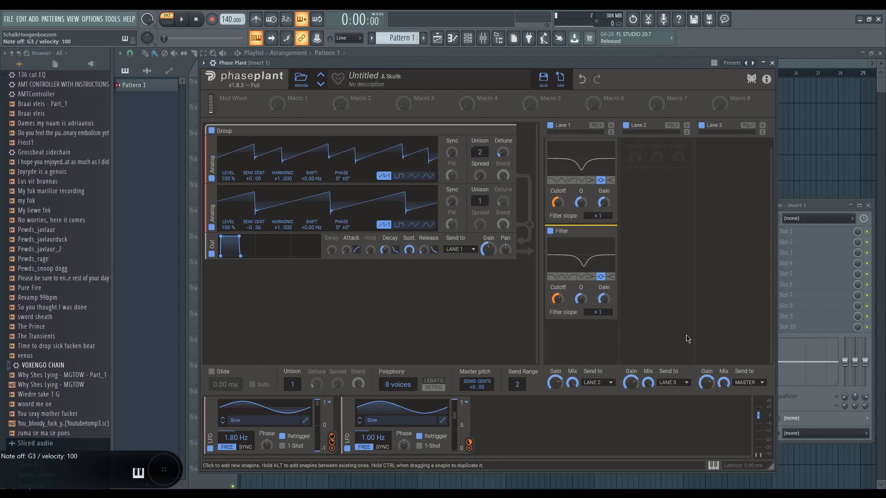
click(580, 332)
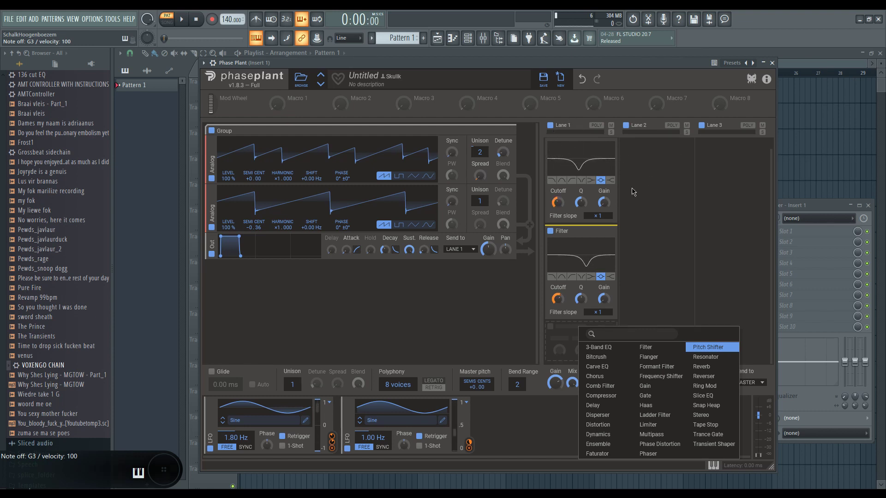
click(639, 212)
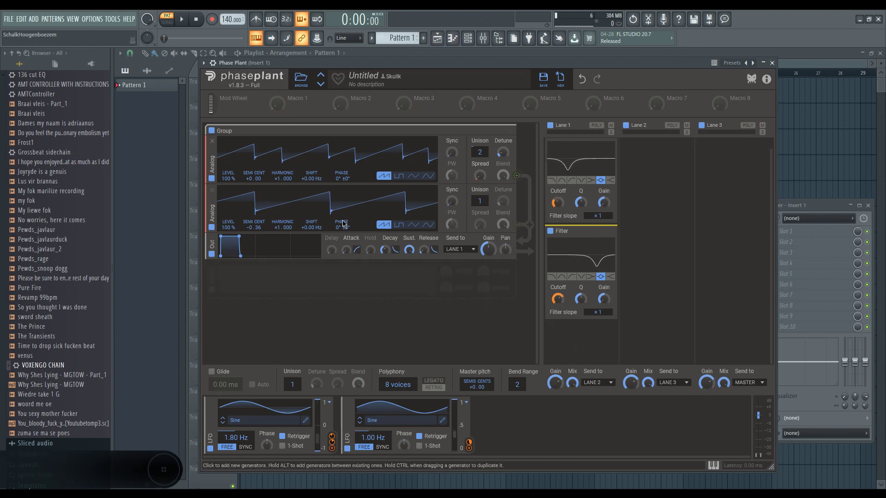
Bring up the mixer and show the plugin list for Insert 1's effect slot 10.
click(812, 210)
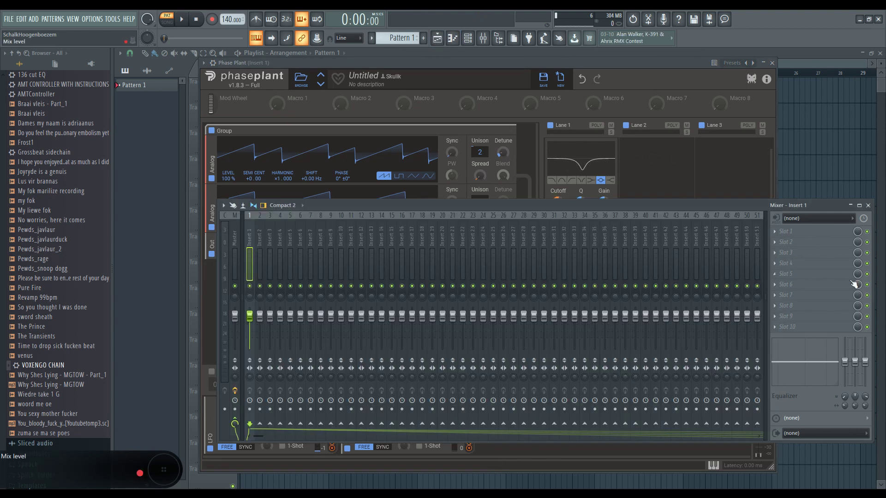
click(793, 325)
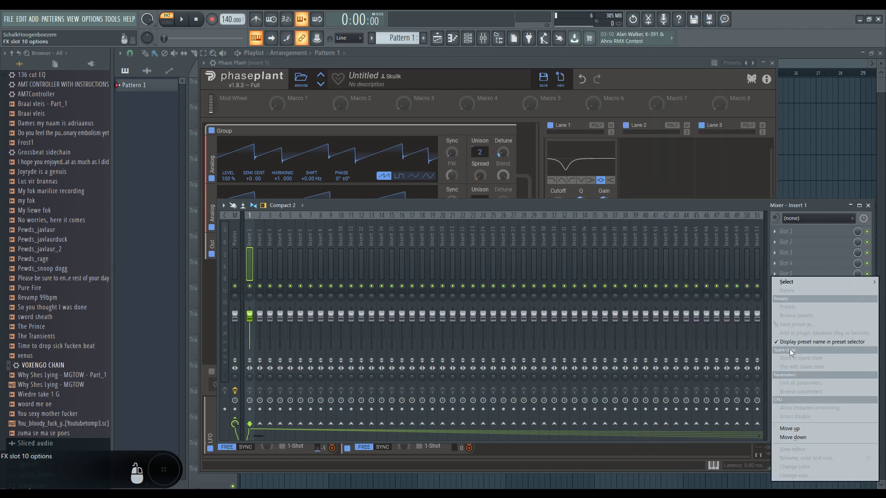
click(818, 209)
click(780, 327)
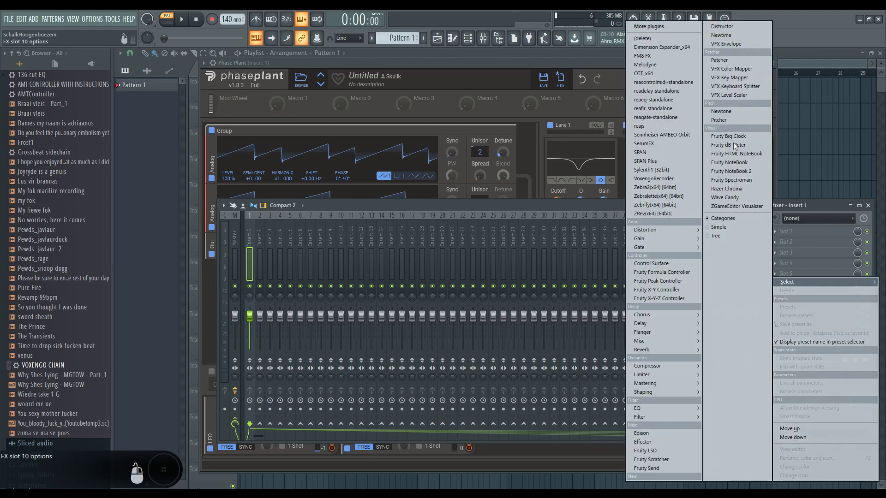
Load Wave Candy into effect slot 10 of Insert 1 and switch it to Spectrum view.
click(744, 197)
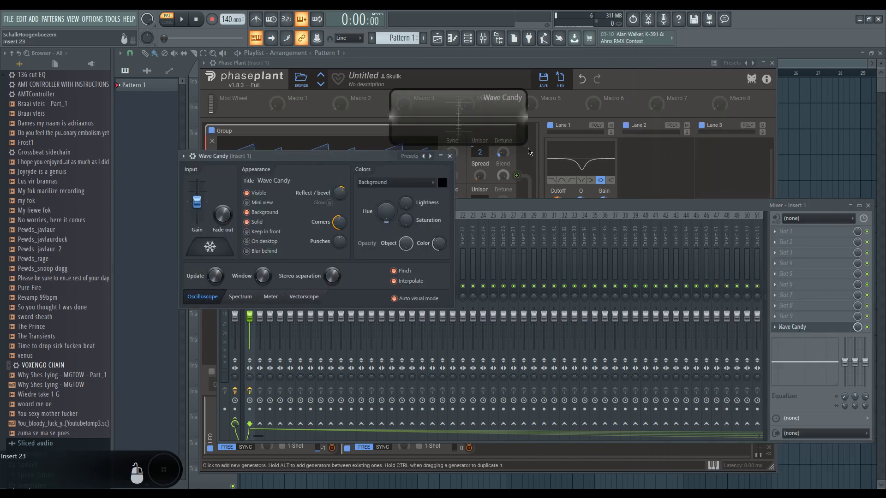
drag(526, 143, 632, 436)
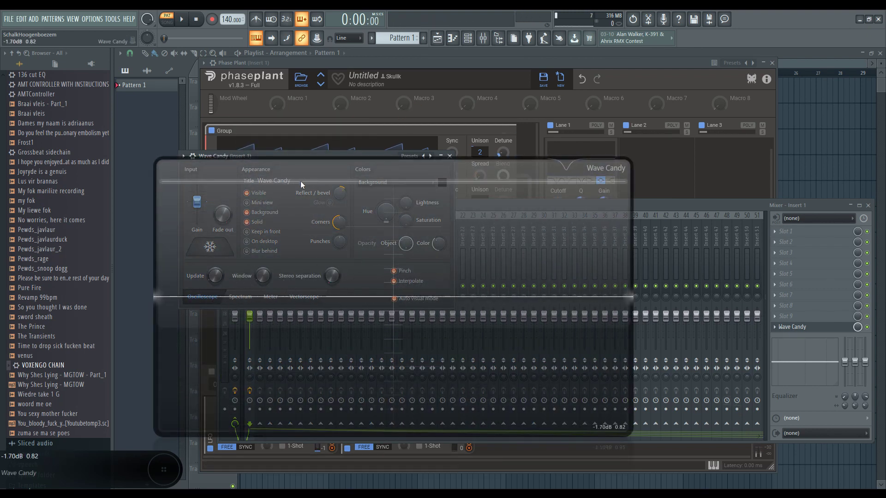
drag(301, 181, 507, 202)
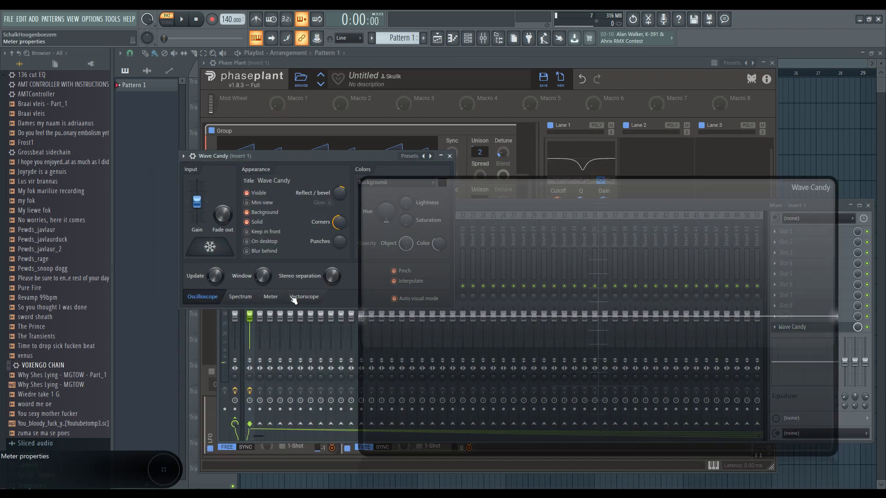
click(240, 297)
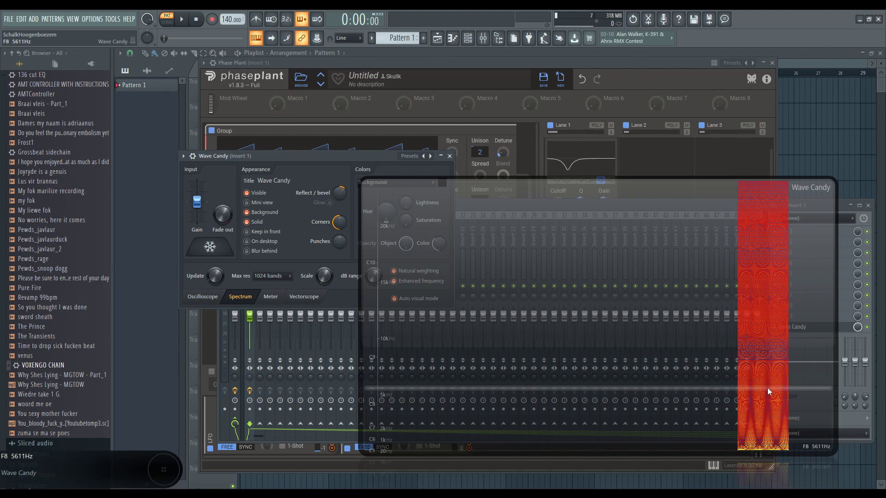
click(625, 63)
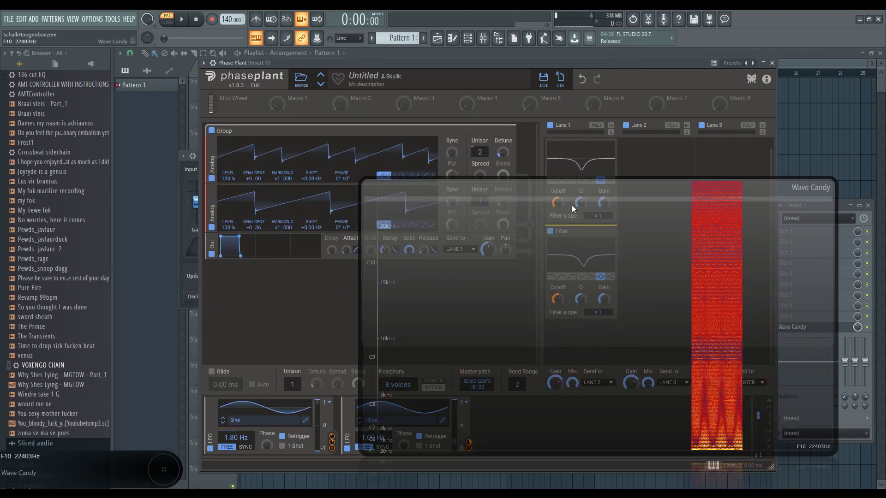
click(551, 127)
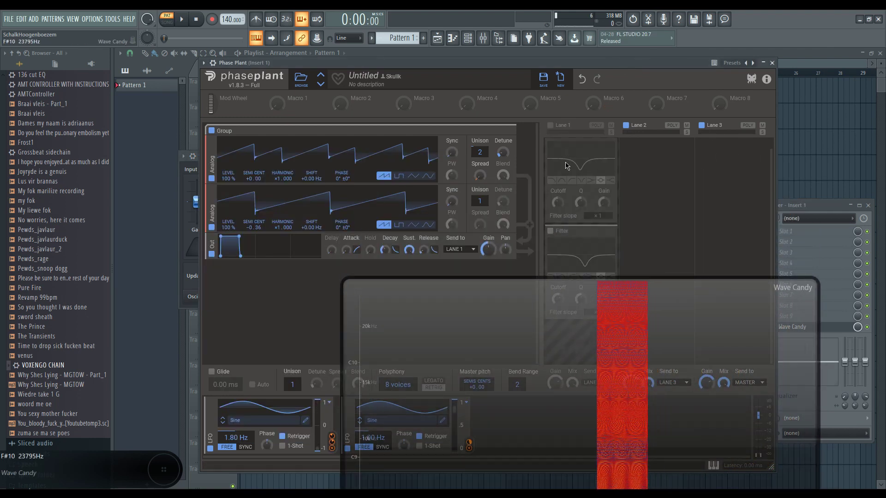
drag(636, 334, 570, 198)
drag(480, 196, 561, 203)
click(212, 228)
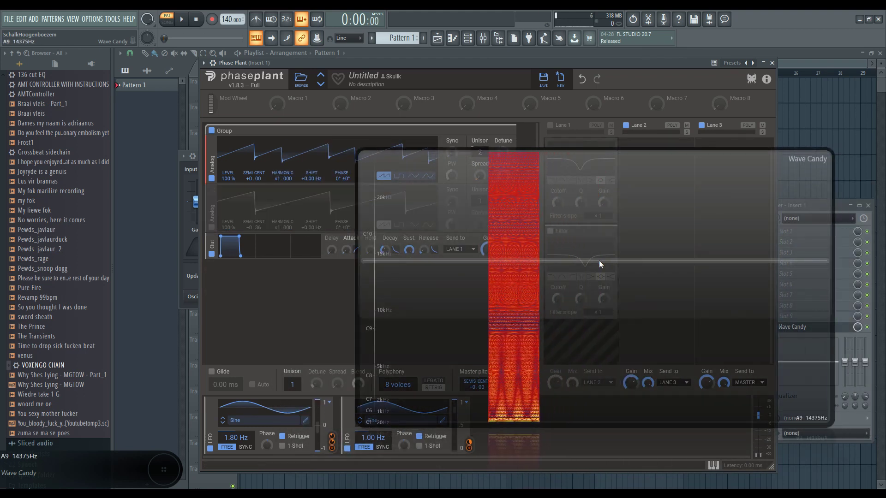
key(m)
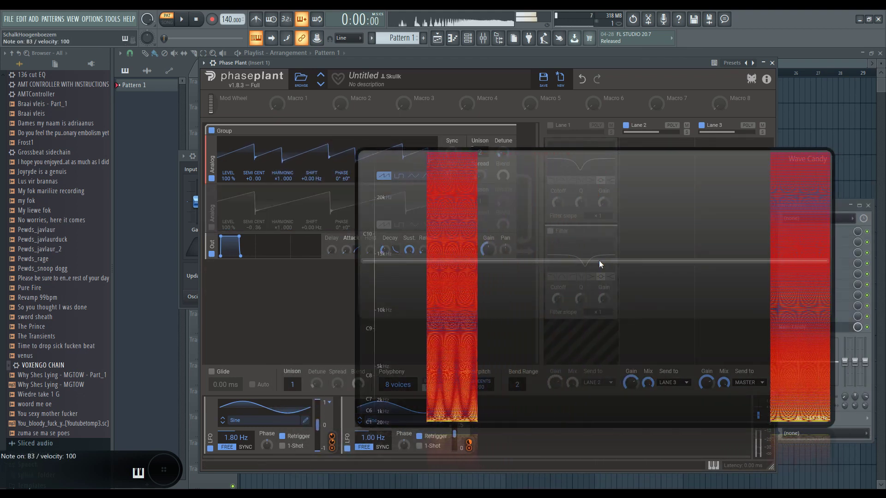
drag(599, 260, 538, 303)
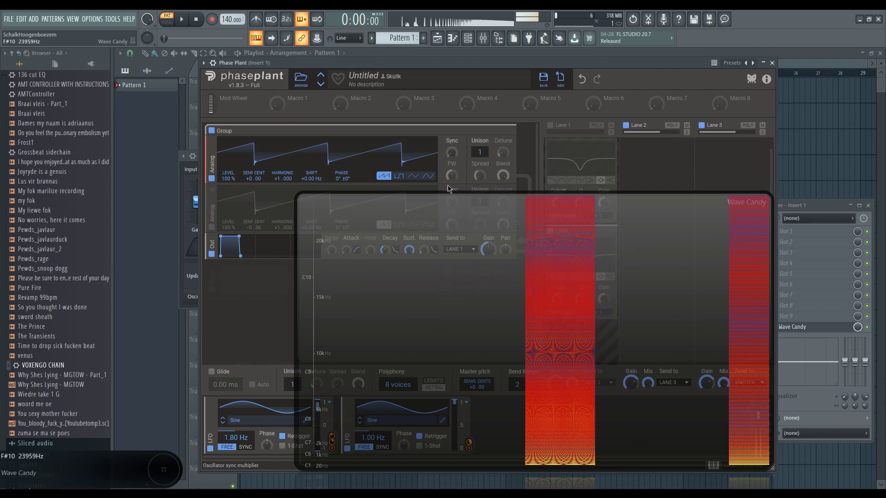
drag(480, 152, 481, 147)
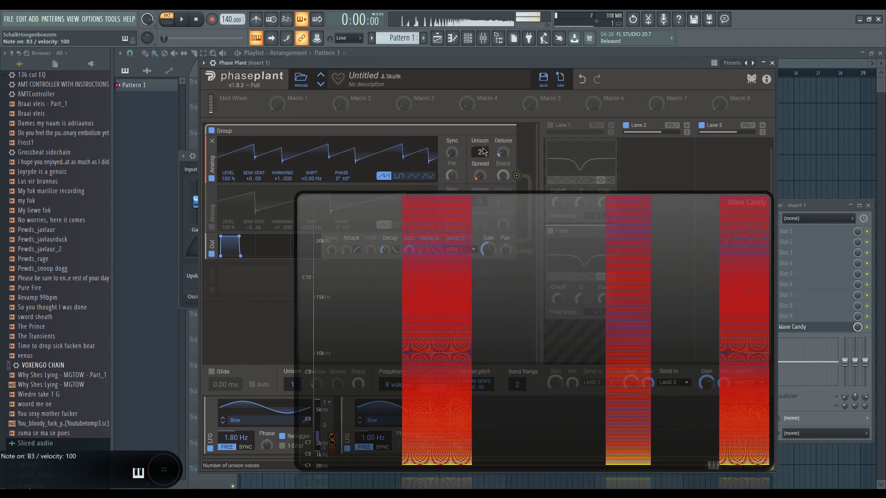
drag(483, 241, 505, 316)
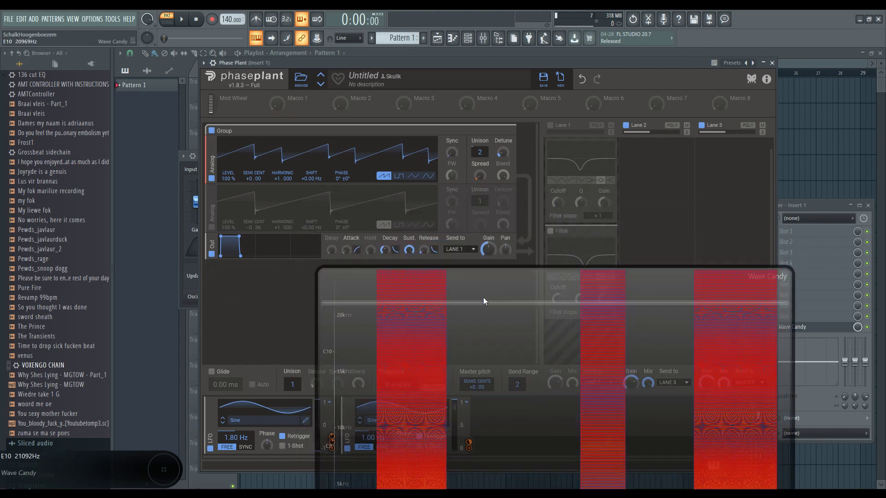
click(211, 227)
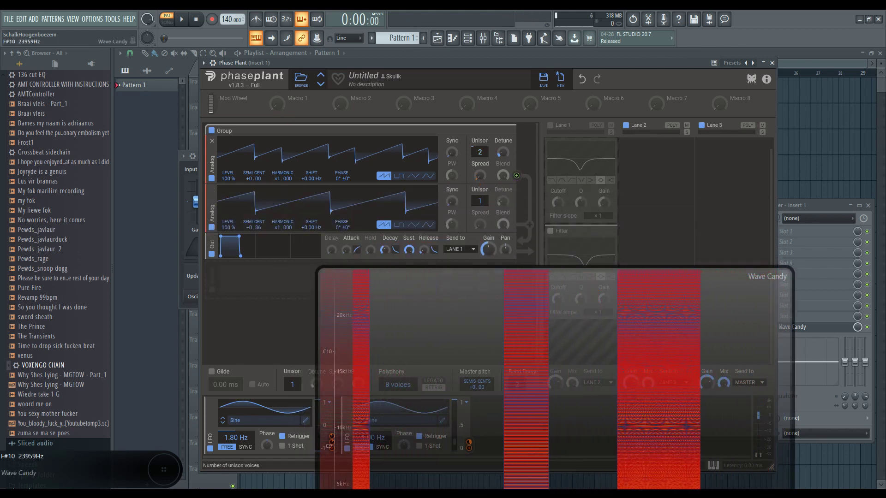
drag(480, 153, 480, 160)
drag(589, 368, 538, 245)
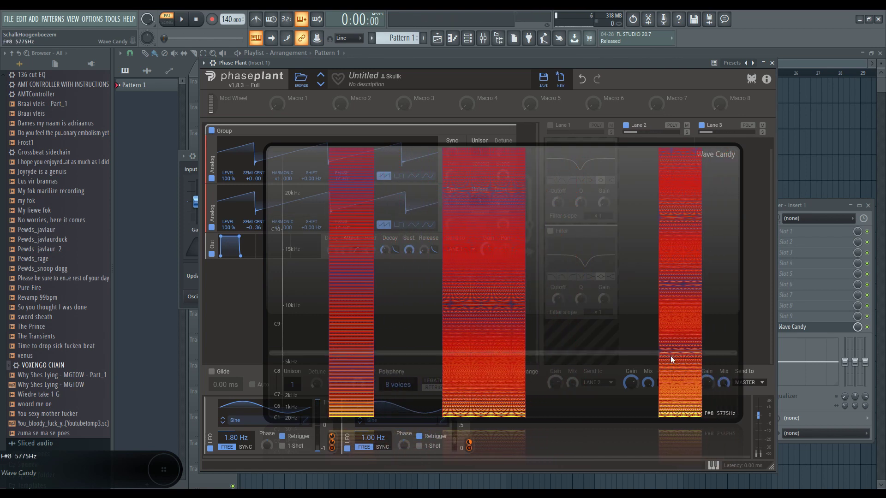
drag(460, 156, 517, 241)
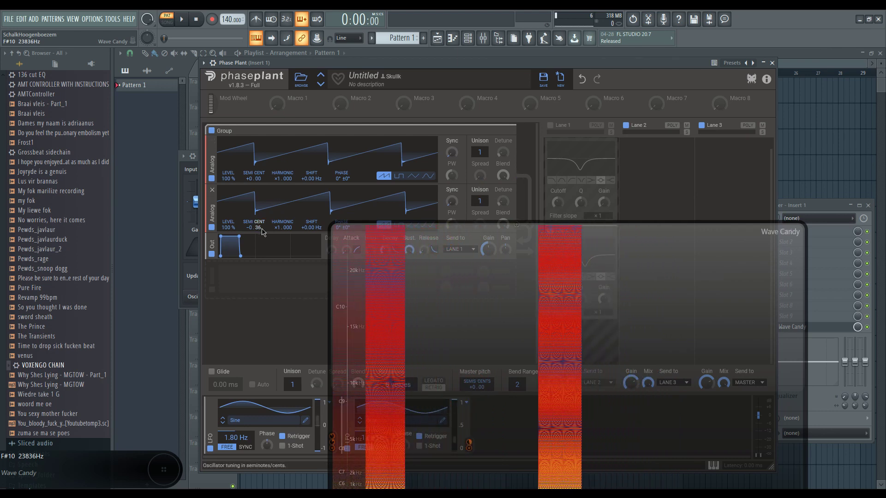
key(n)
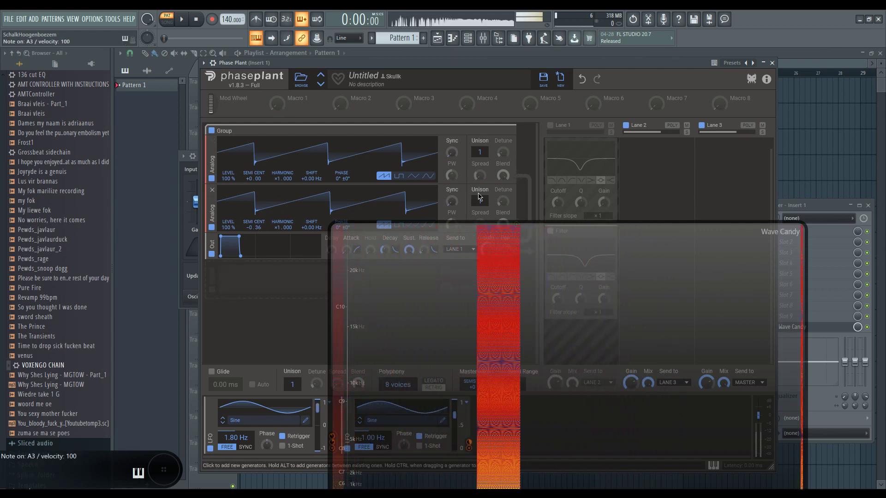
drag(480, 153, 480, 144)
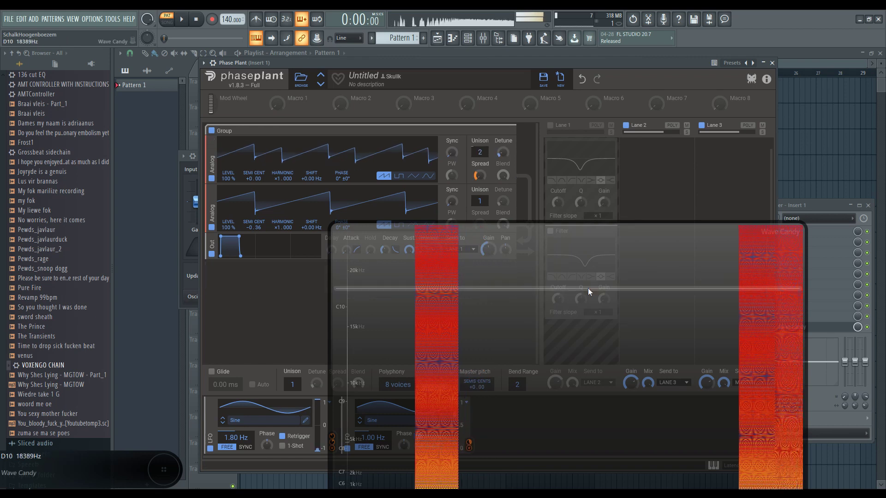
drag(588, 288, 525, 288)
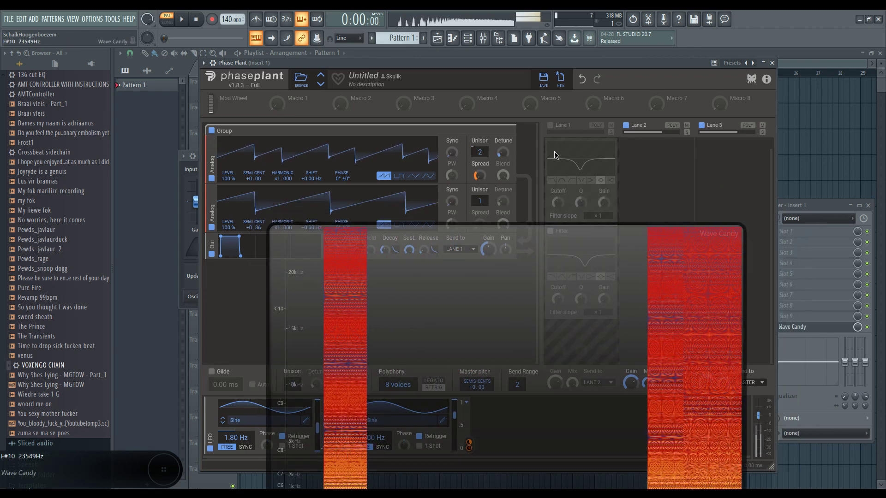
click(551, 126)
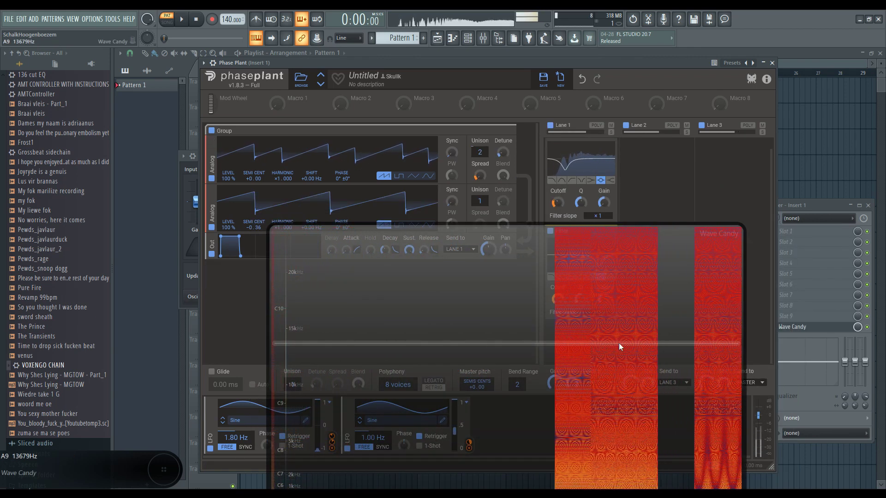
drag(611, 342, 753, 172)
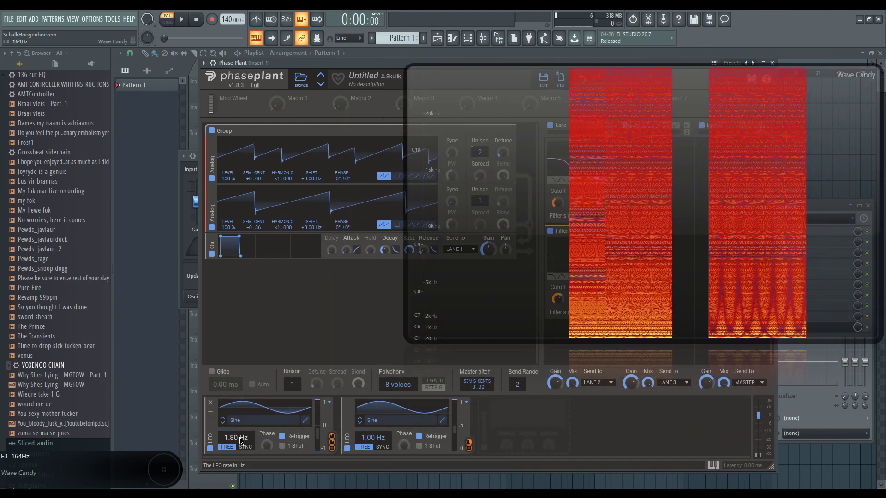
Slow the first LFO to 0.89 Hz and open the effect list for Lane 1's empty slot.
key(n)
drag(240, 439, 240, 456)
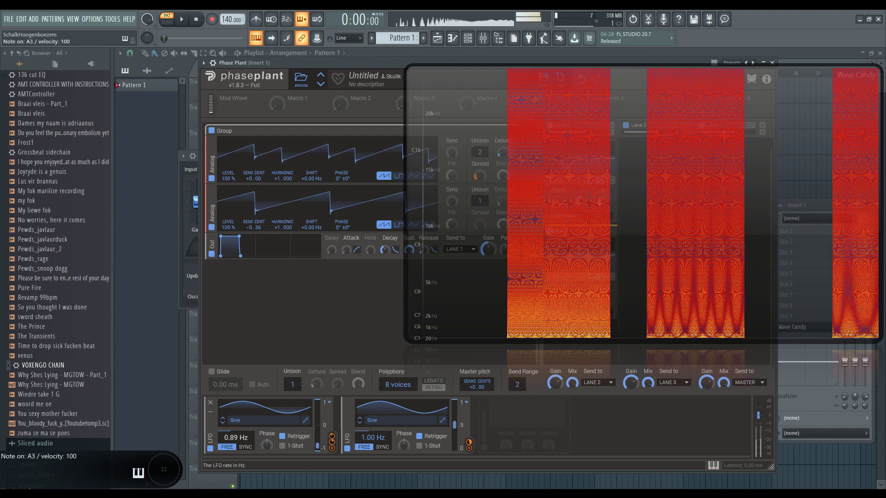
drag(634, 242, 414, 467)
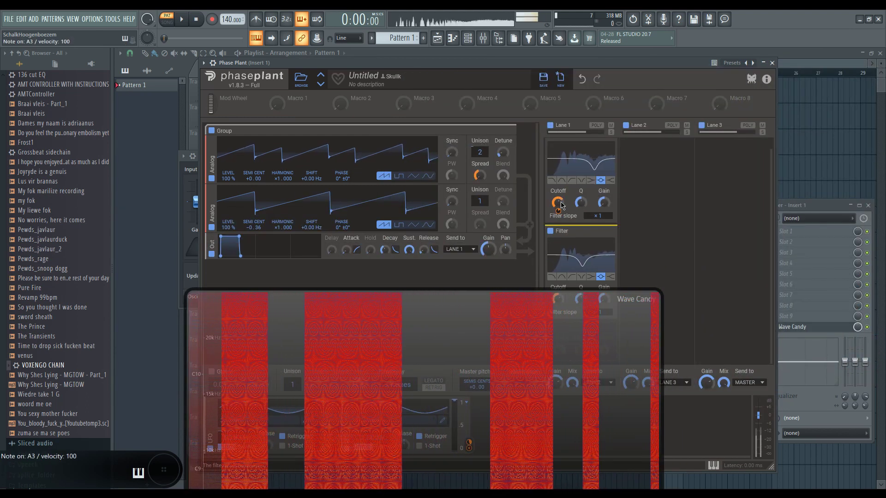
drag(556, 295, 570, 361)
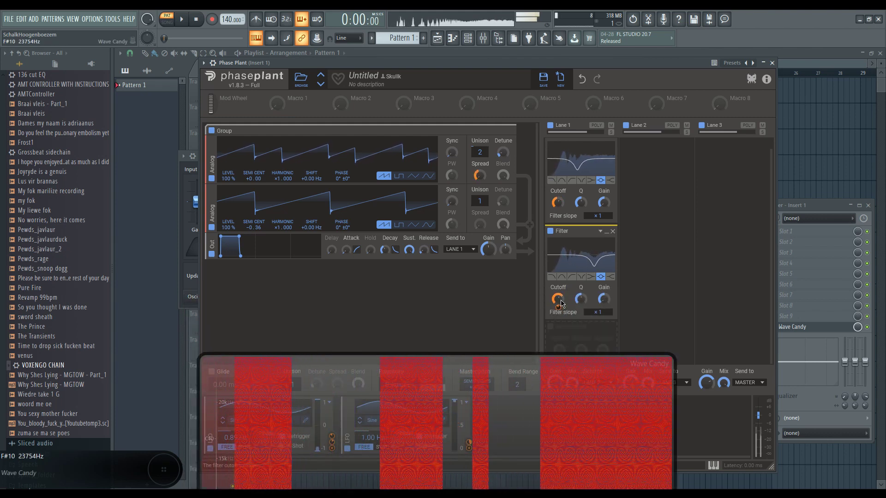
drag(580, 402, 591, 261)
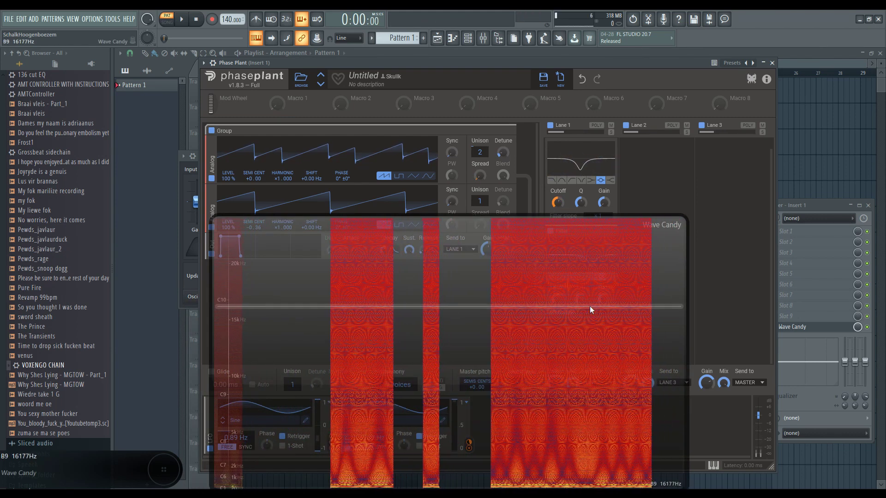
drag(591, 307, 614, 475)
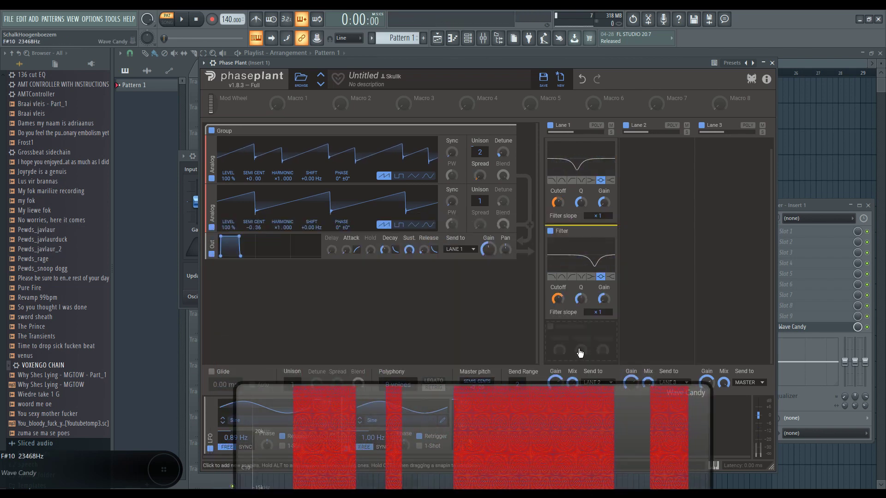
click(581, 353)
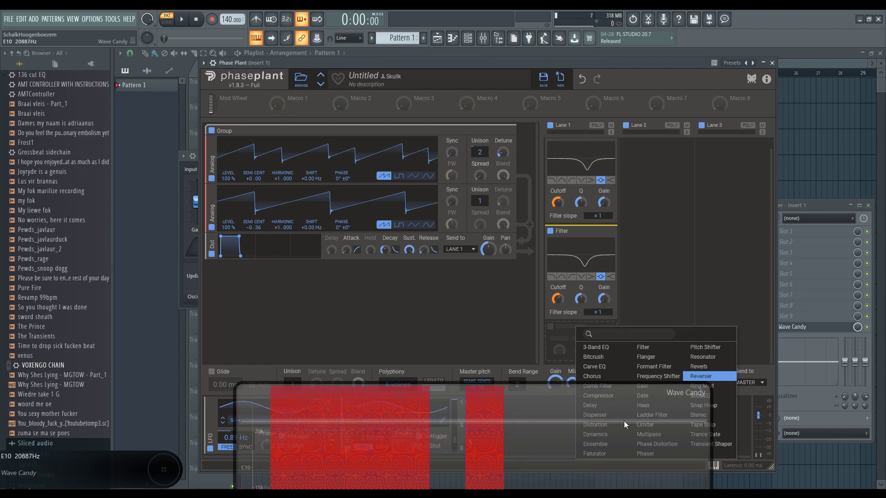
Delete the Wave Candy plugin from the mixer's Insert 1 slot.
drag(580, 424, 533, 227)
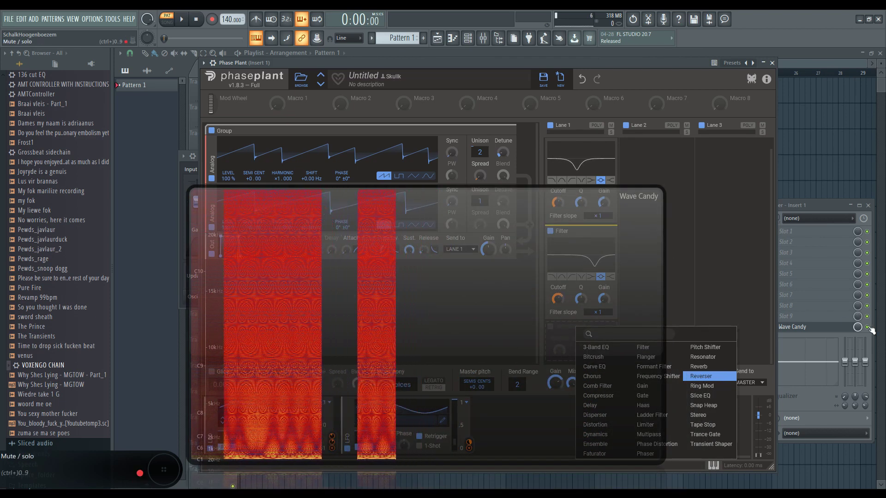
click(790, 327)
right_click(776, 327)
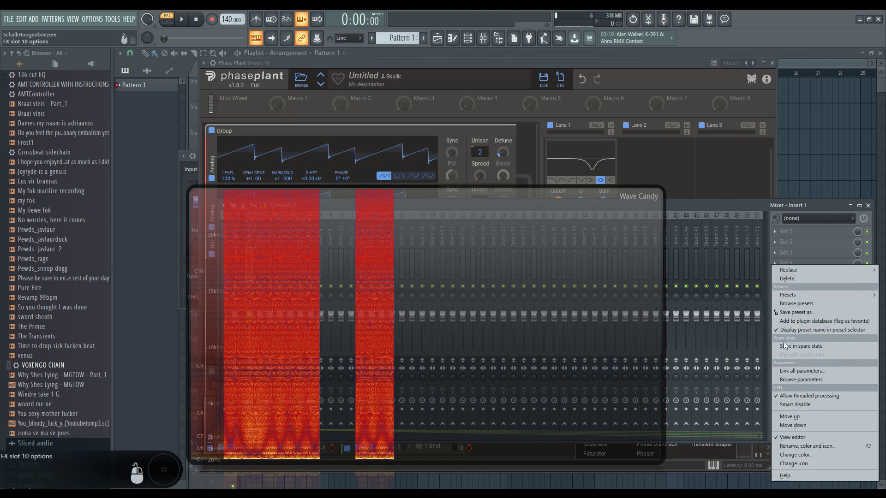
click(804, 277)
click(488, 284)
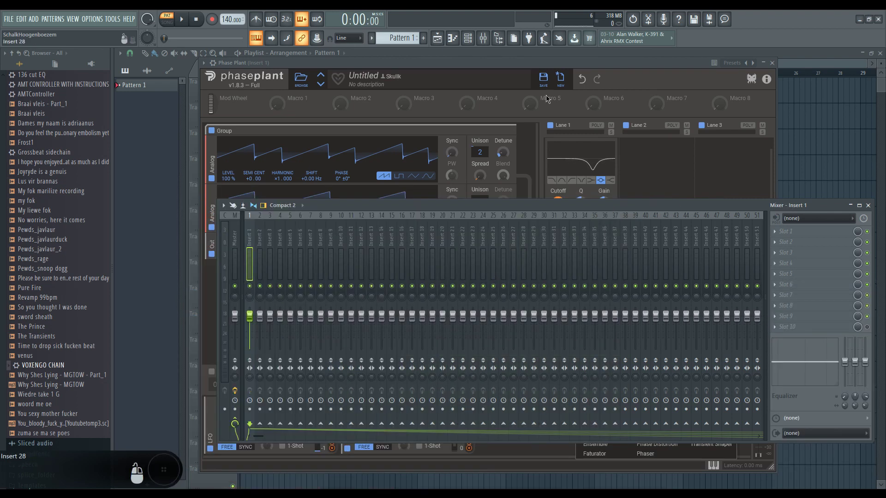
Add a Phaser to the empty Lane 1 slot after the two filters.
drag(583, 205, 574, 369)
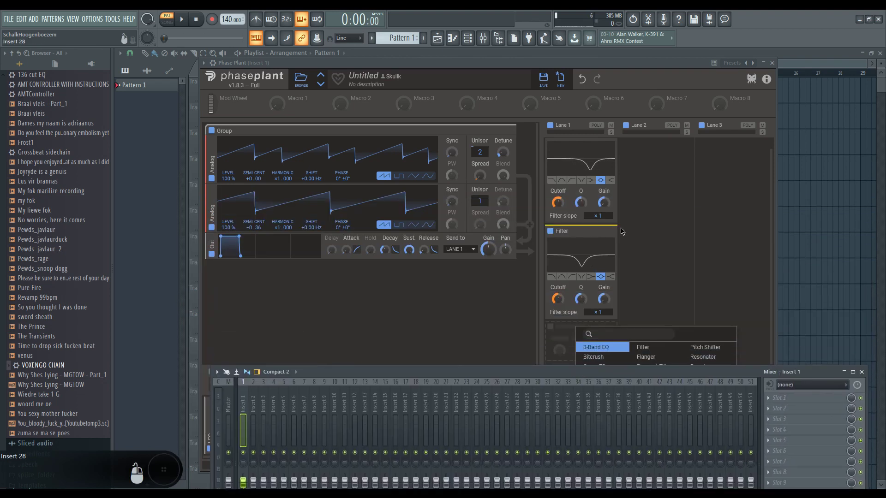
click(649, 323)
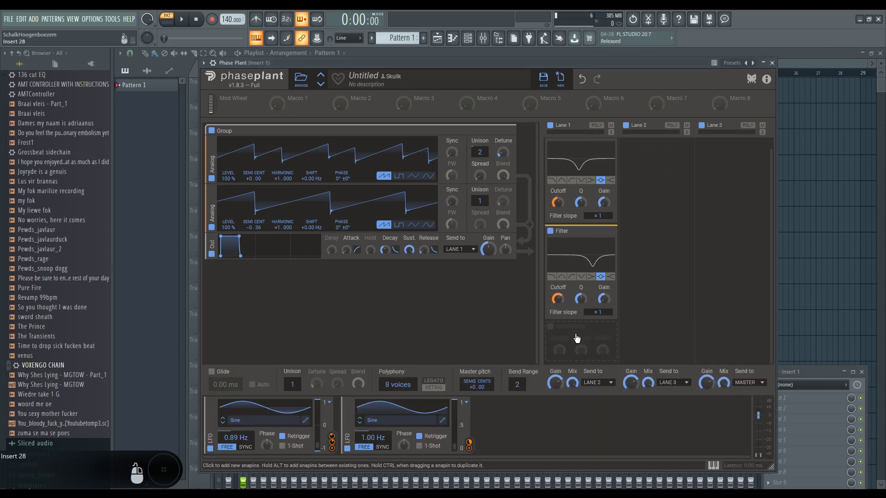
click(577, 339)
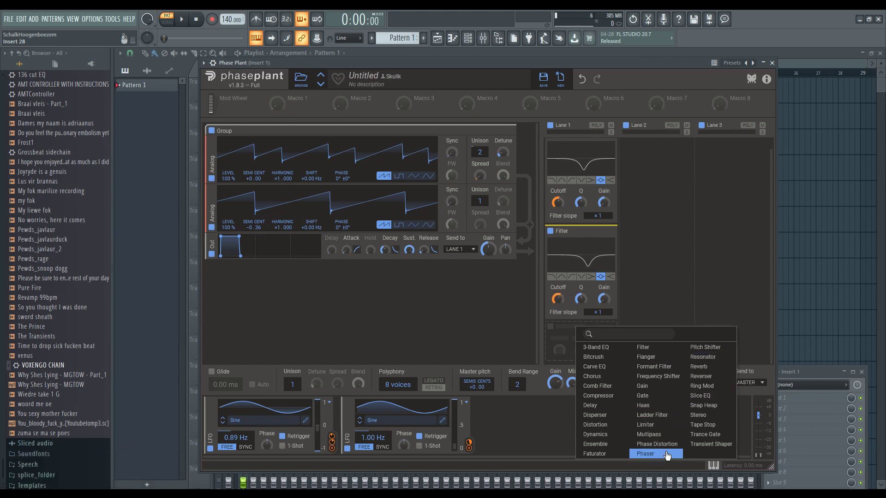
click(667, 455)
scroll(662, 224, down, 3)
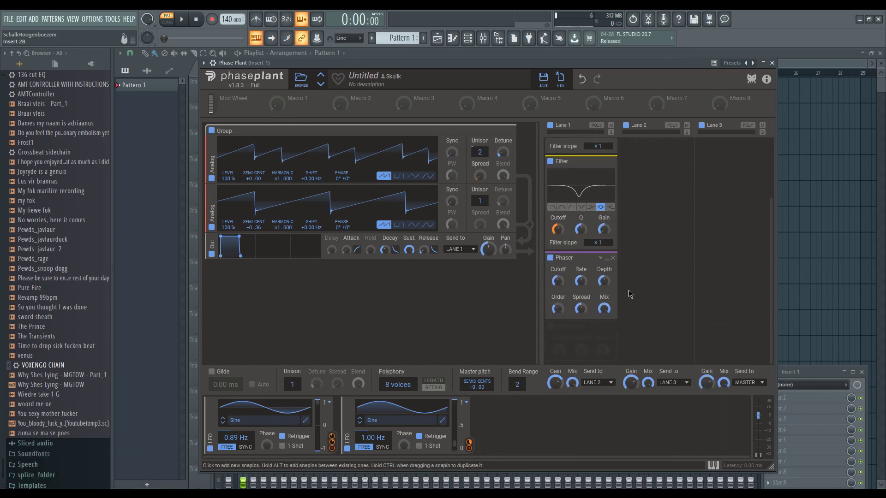
Set the Phaser to order 4 with a 0.23 Hz rate while auditioning notes.
key(m)
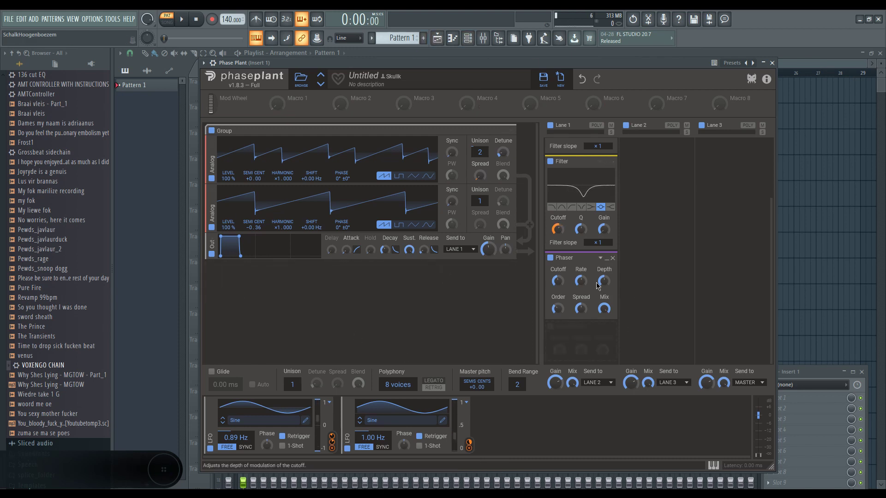
key(m)
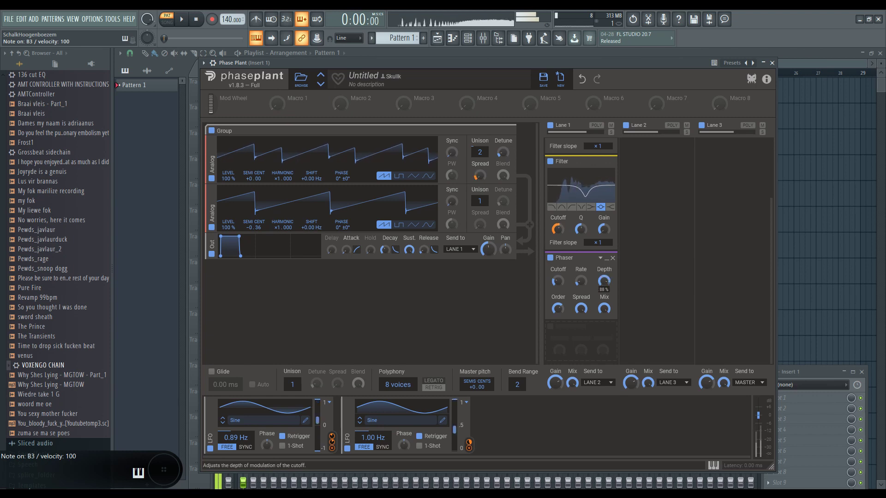
drag(557, 310, 558, 320)
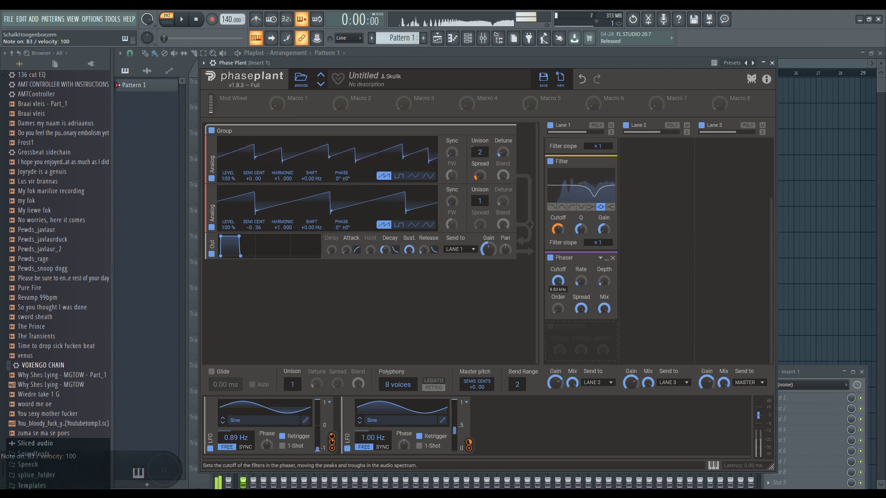
drag(581, 281, 581, 271)
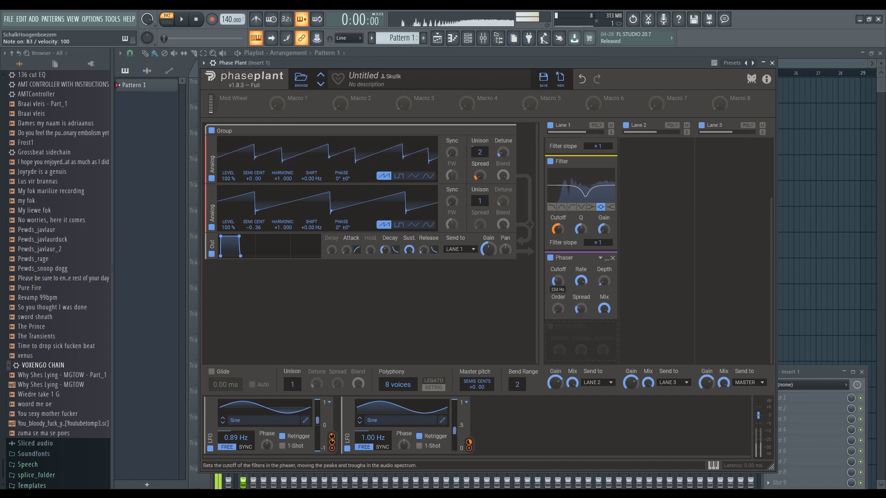
Route the second LFO's modulation output to the Phaser cutoff.
click(469, 449)
drag(484, 439, 559, 291)
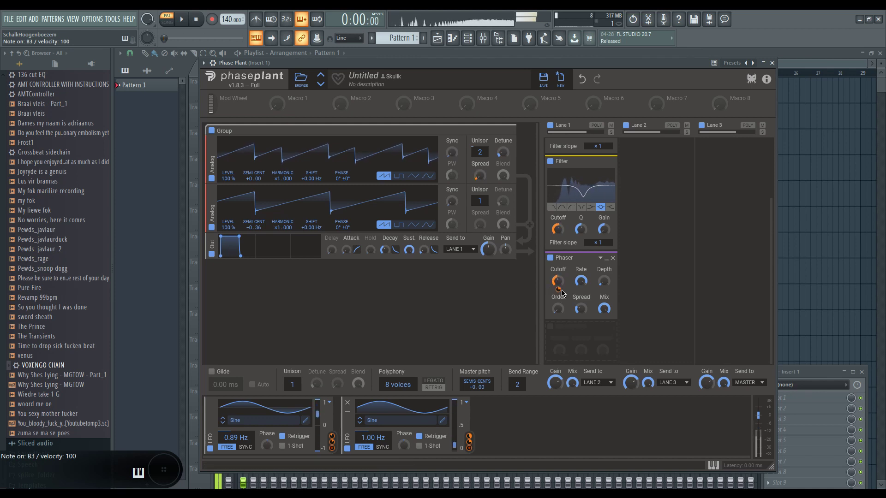
mouse_move(561, 290)
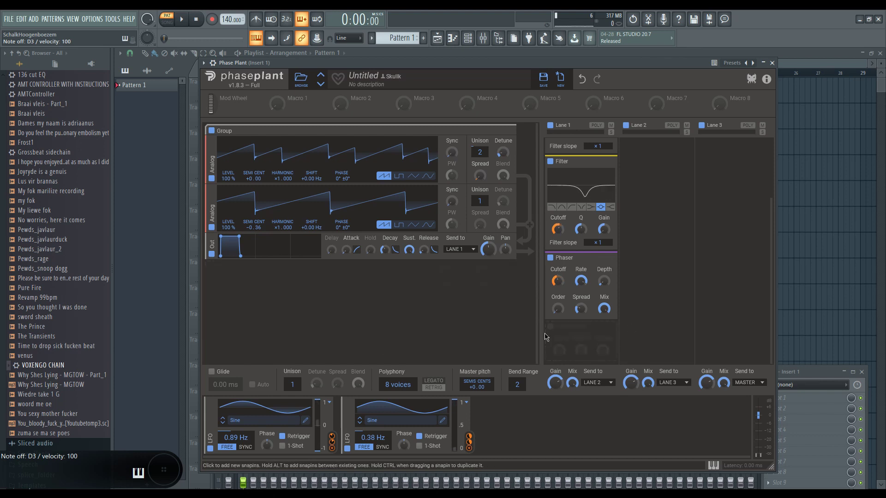
click(570, 344)
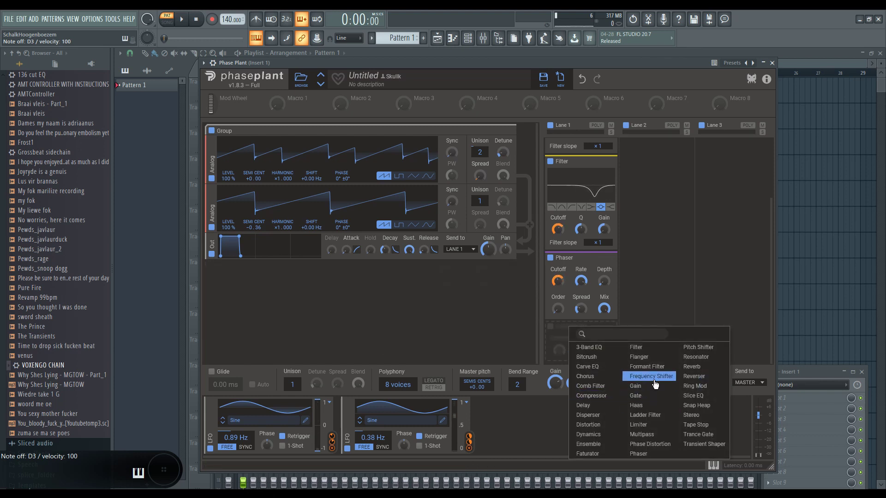
Add an Overdrive Distortion after the Phaser at +16.54 dB drive, then create a new generator group.
click(590, 425)
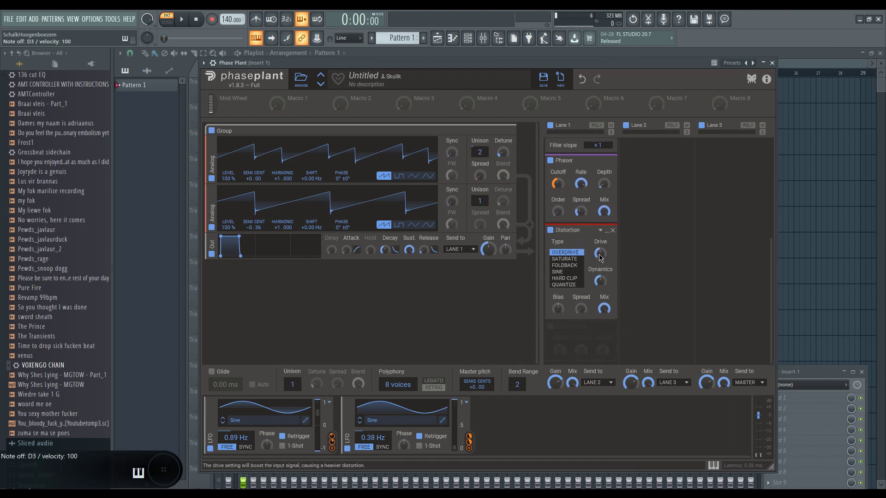
drag(600, 257, 599, 238)
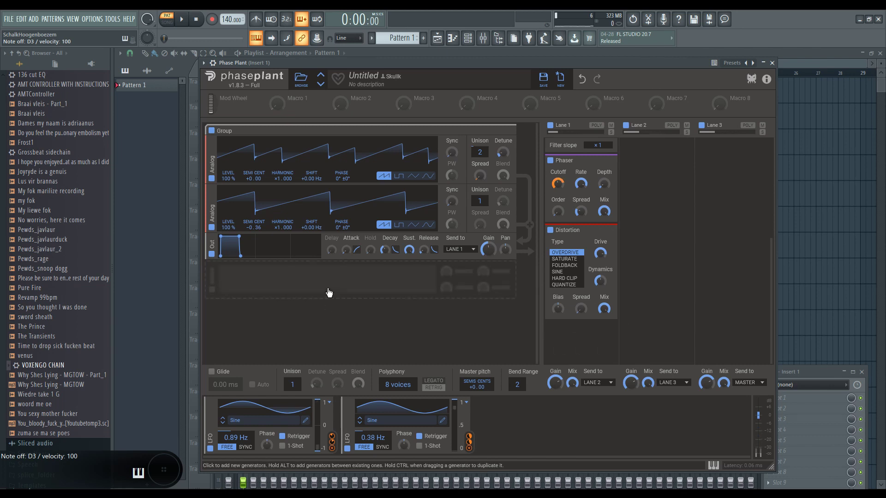
click(329, 290)
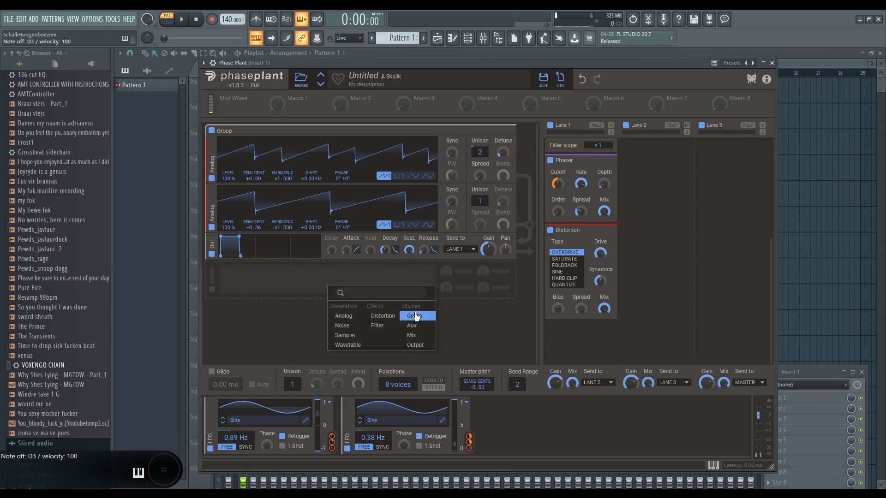
click(426, 317)
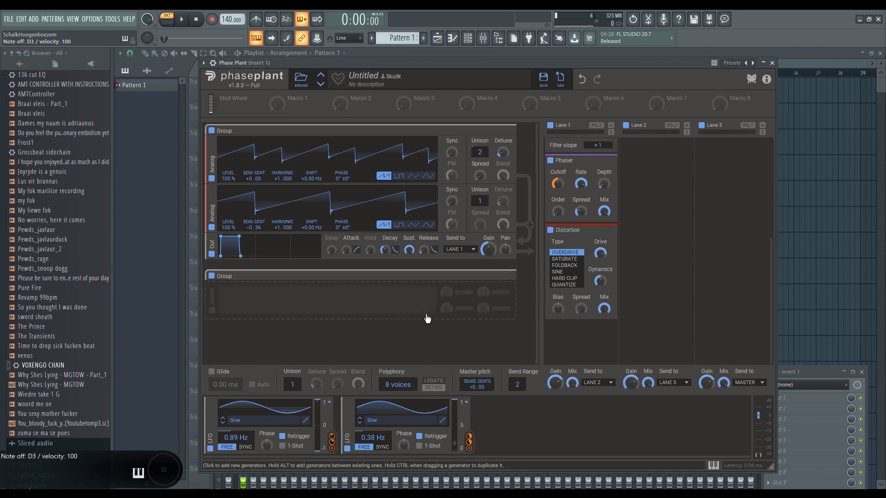
Put an Analog oscillator and an output module into the new group.
click(255, 306)
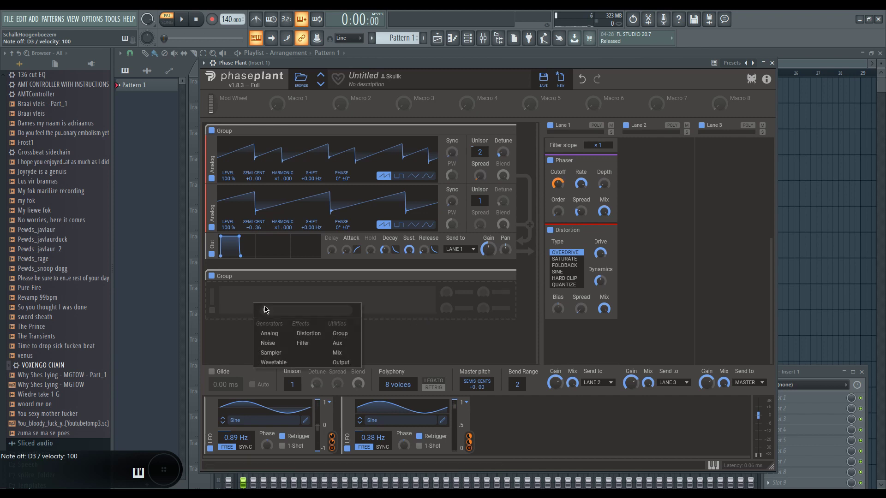
click(277, 340)
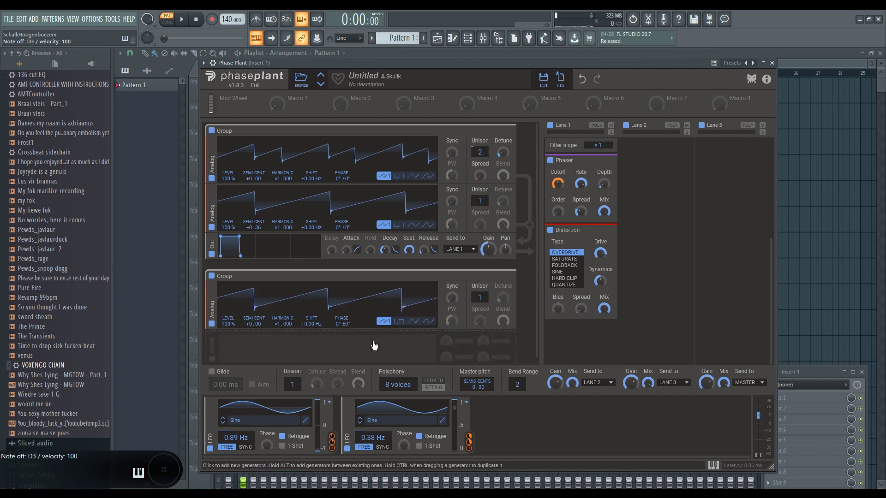
click(270, 339)
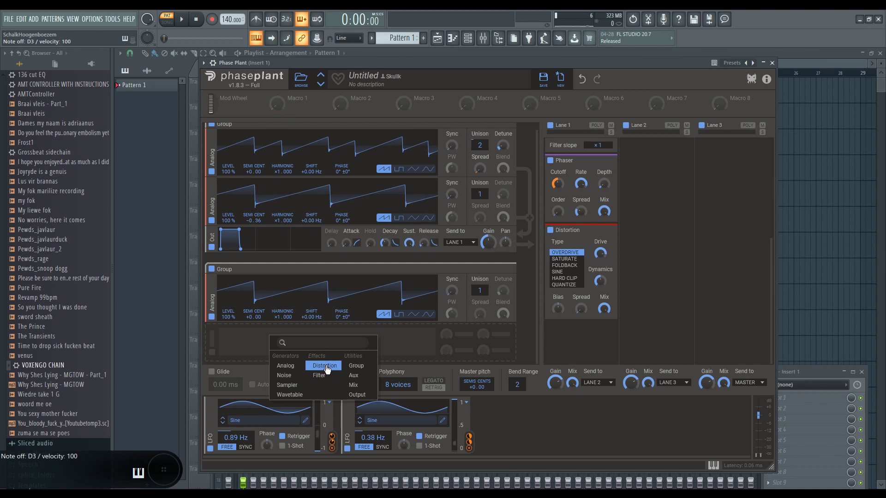
click(357, 395)
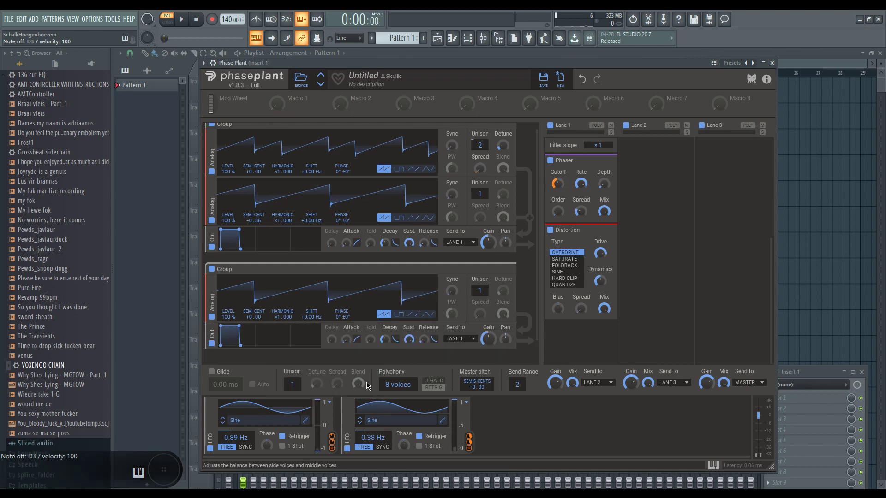
Set the second group's output destination to Master.
click(468, 340)
click(465, 362)
click(468, 343)
click(468, 345)
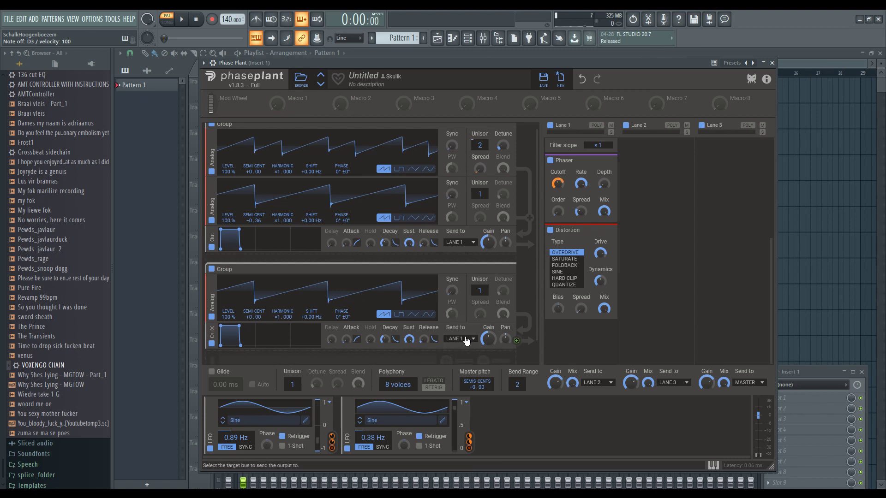
click(466, 344)
click(467, 343)
click(466, 343)
click(467, 343)
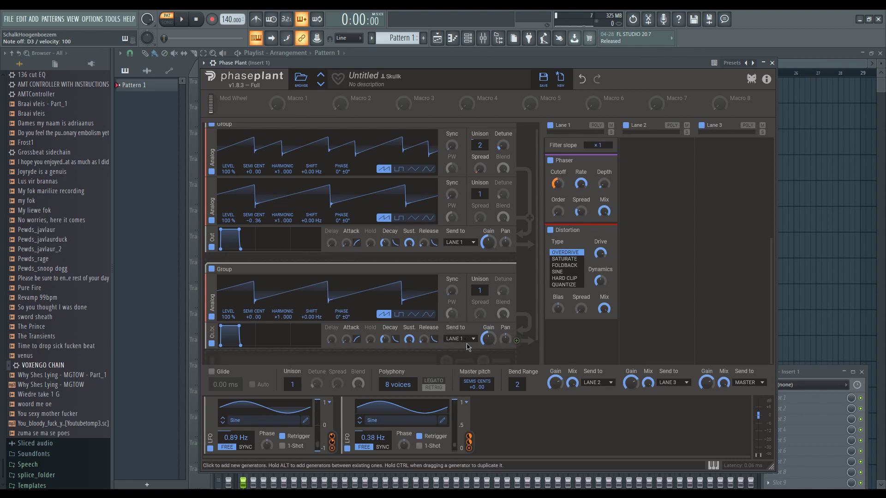
click(467, 343)
click(467, 344)
click(467, 344)
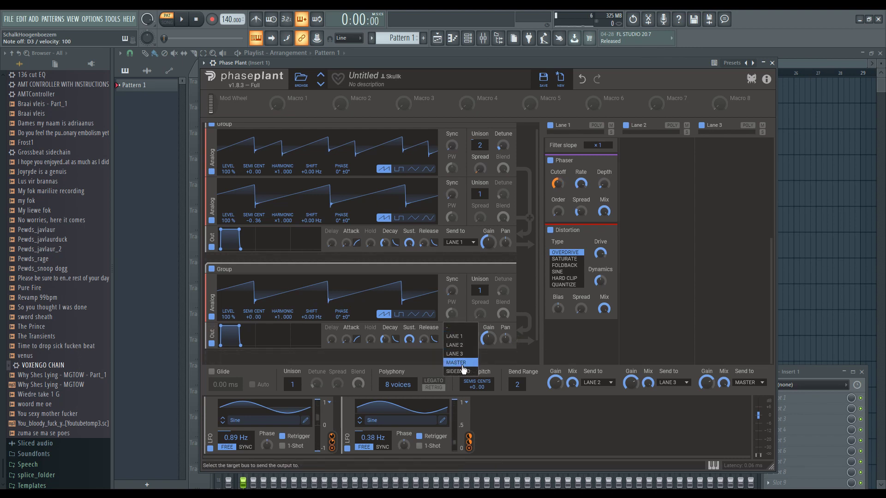
click(463, 363)
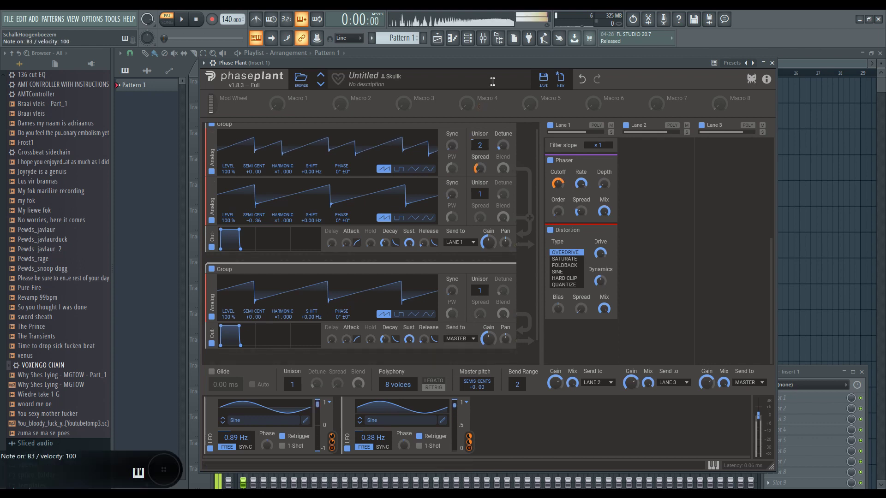
Switch the second group's oscillator to a sine wave and compare the groups by muting each.
click(429, 315)
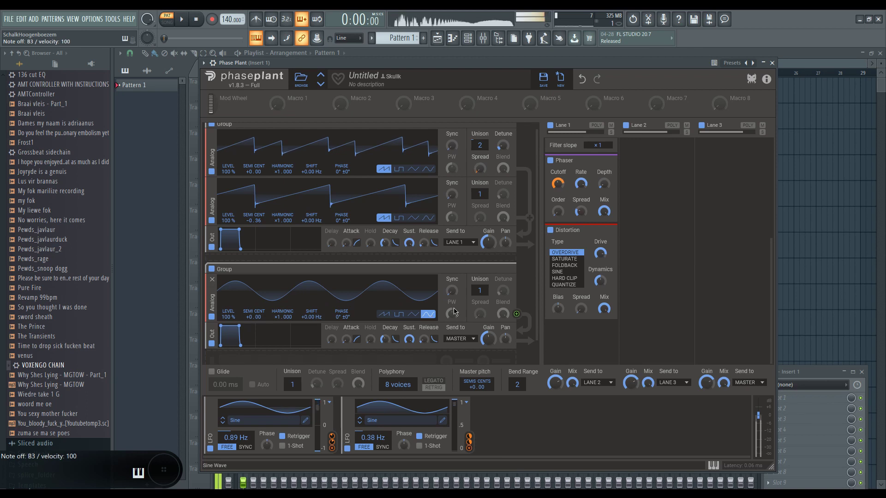
scroll(643, 224, up, 4)
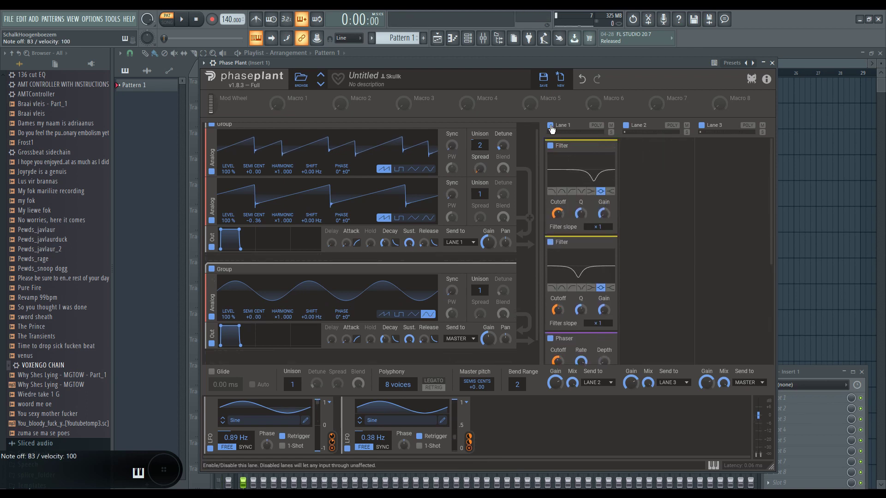
click(212, 125)
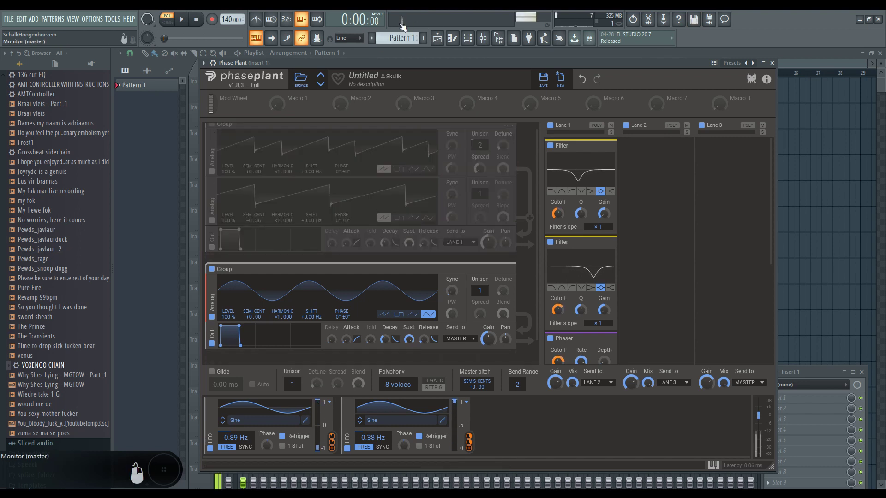
click(211, 124)
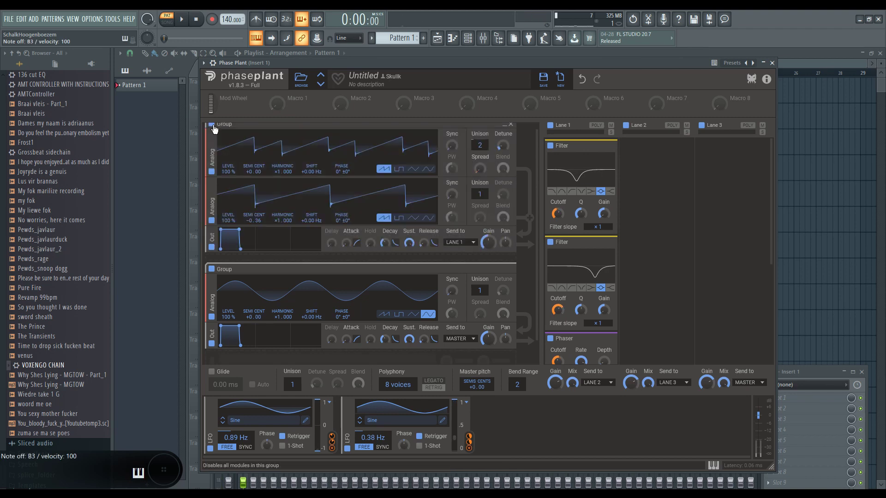
click(211, 270)
scroll(648, 273, down, 4)
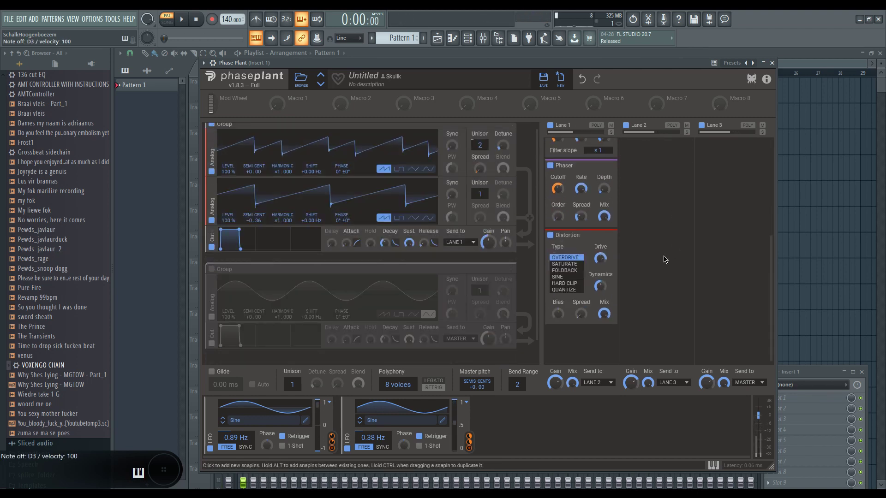
Add a high-pass Filter after the Distortion with cutoff around 208 Hz.
click(575, 341)
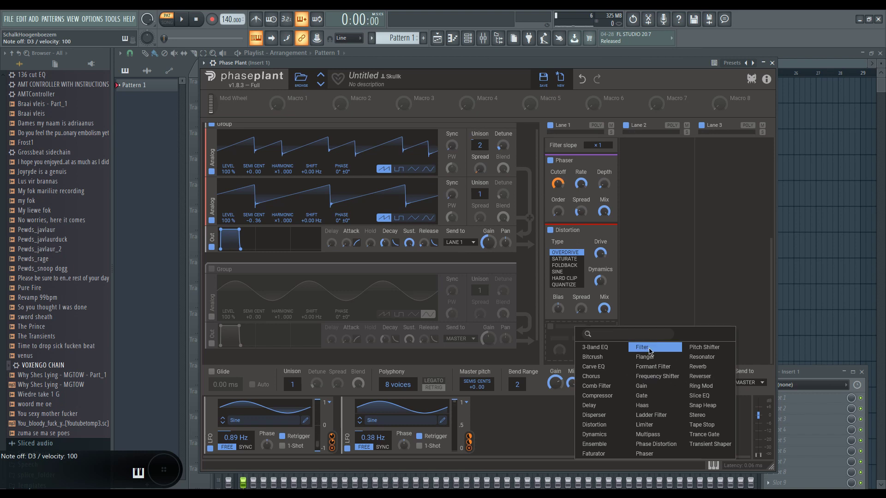
click(647, 355)
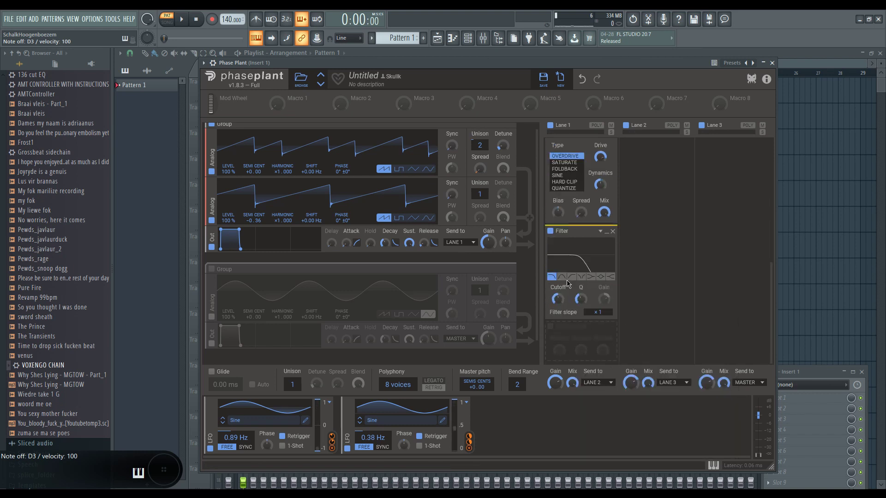
key(x)
drag(558, 300, 581, 316)
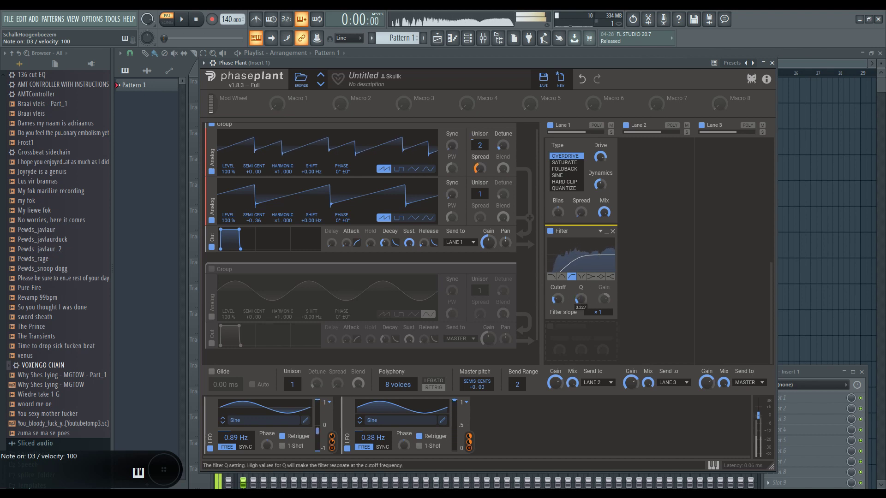
Re-enable the sine group and raise its oscillator level to 138%.
click(212, 271)
key(x)
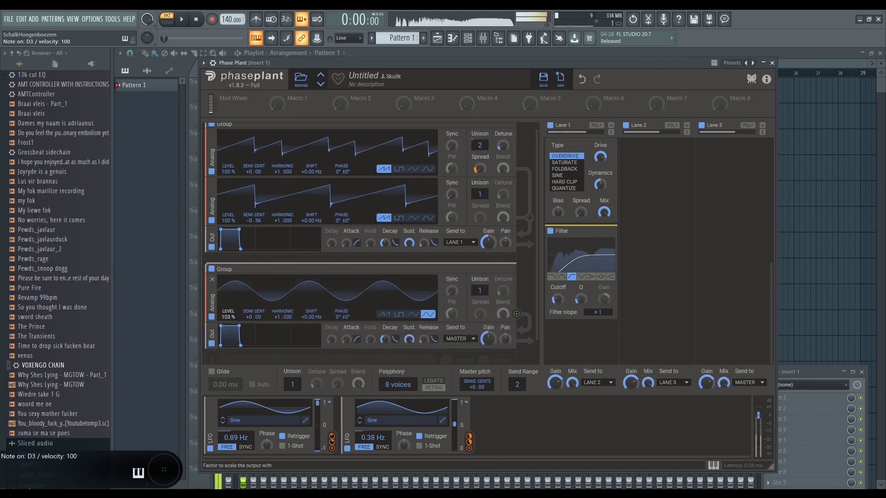
mouse_move(229, 317)
mouse_down()
mouse_move(229, 292)
mouse_move(229, 306)
mouse_up()
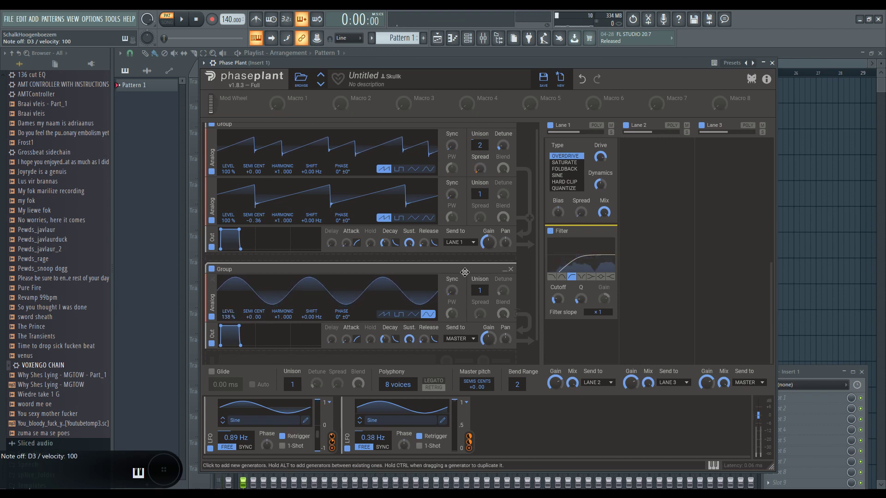
key(q)
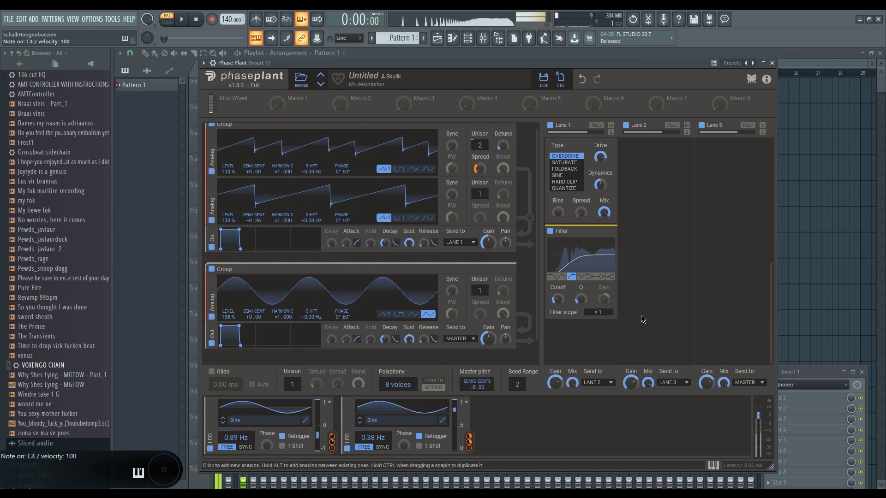
Add a second low-pass Filter to Lane 1 and route a new LFO to its cutoff.
click(569, 329)
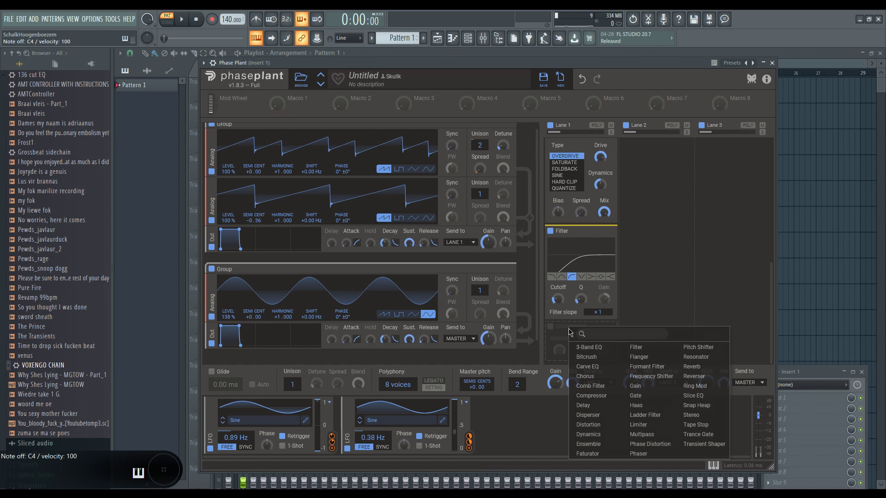
click(637, 349)
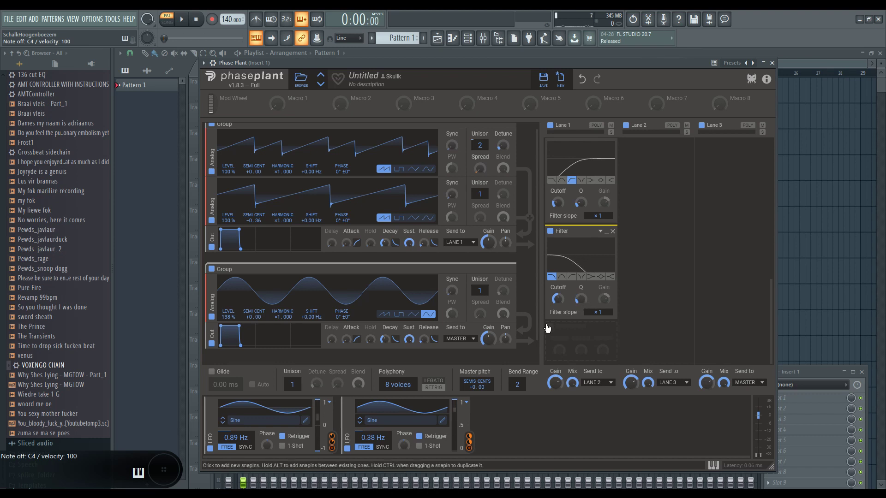
click(515, 425)
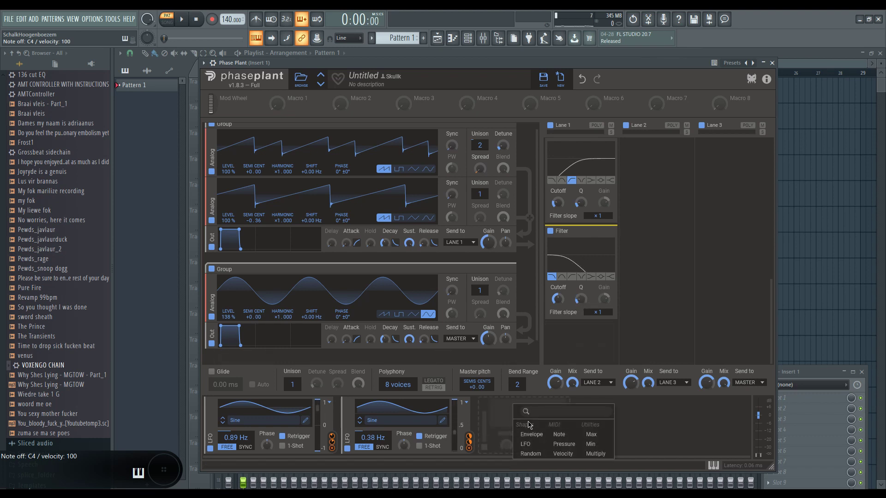
click(535, 444)
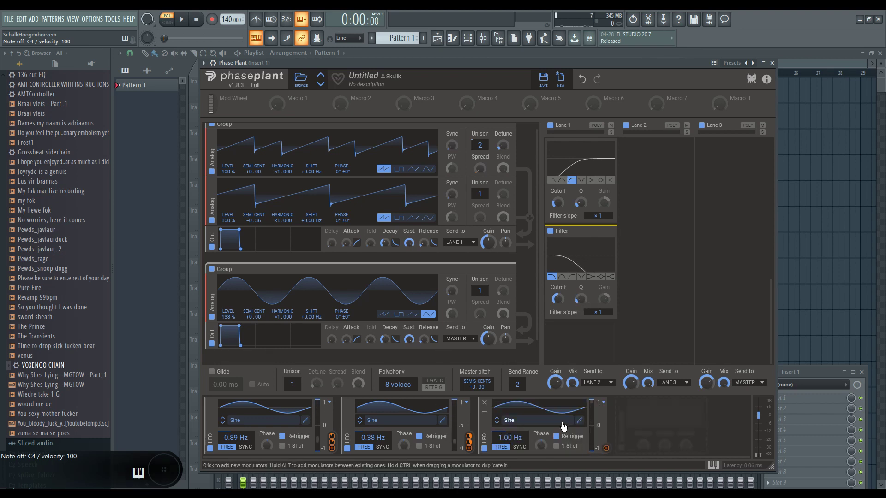
drag(606, 448, 558, 307)
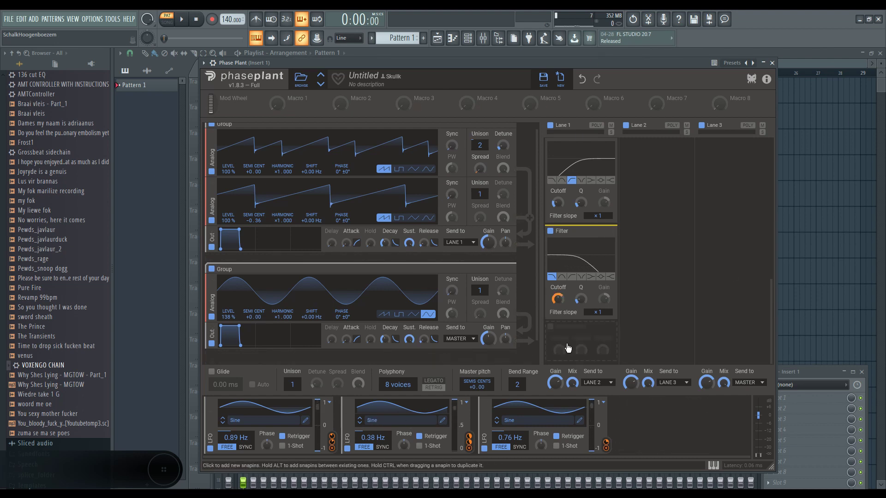
Set the low-pass cutoff to about 1.08 kHz, LFO depth 40%, and LFO rate 1.34 Hz.
key(m)
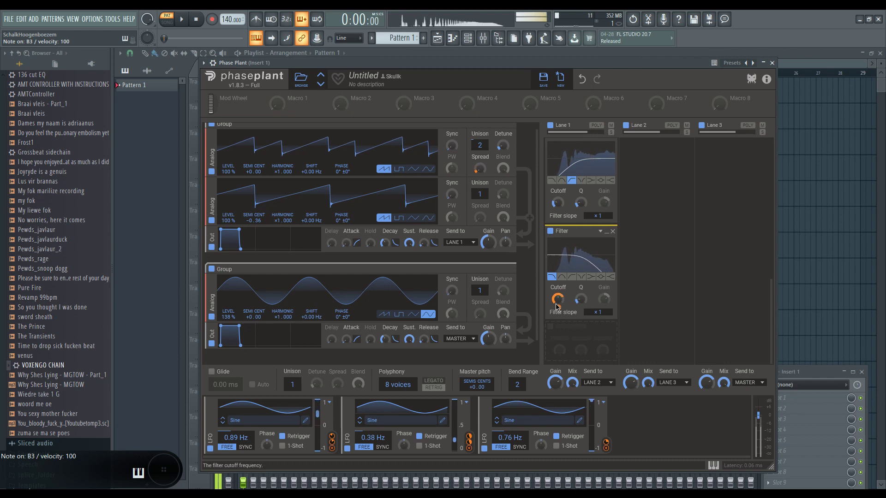
drag(558, 299, 558, 303)
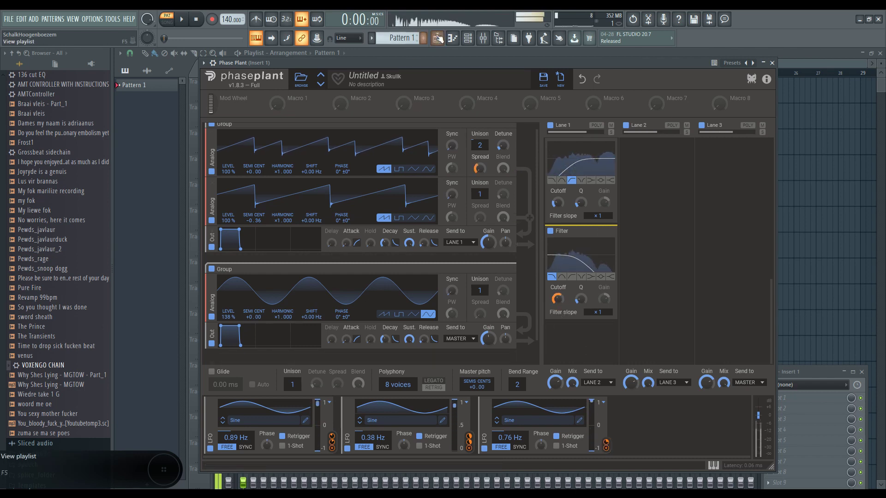
key(m)
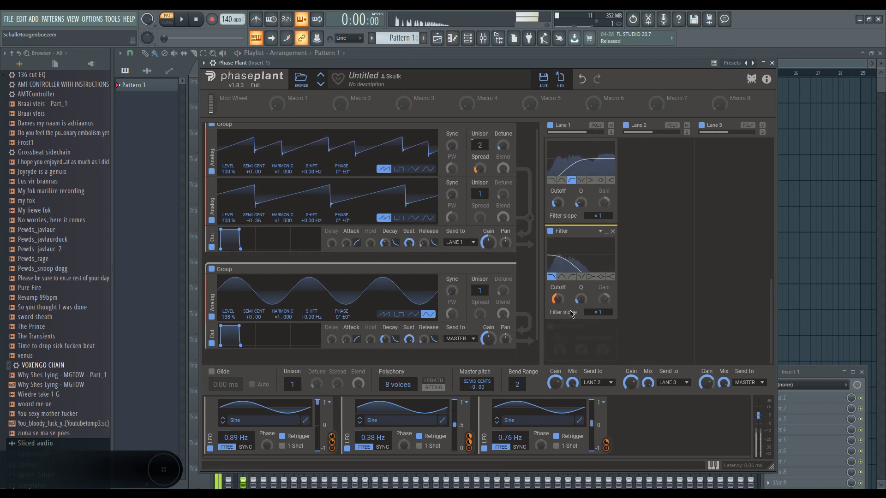
mouse_move(559, 308)
mouse_down()
mouse_move(559, 291)
mouse_move(558, 319)
mouse_up()
mouse_move(508, 437)
mouse_down()
mouse_move(508, 413)
mouse_move(510, 434)
mouse_up()
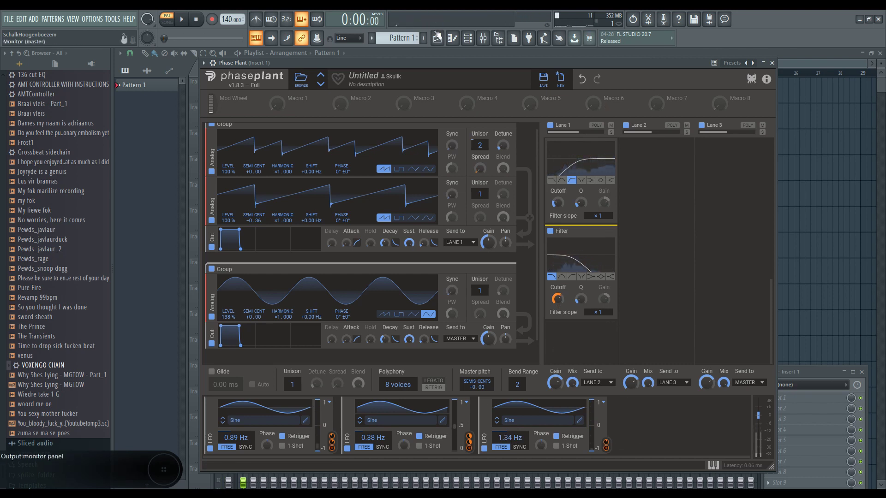
click(468, 37)
Draw a long G2 note and a following C4 note in Phase Plant's piano roll, then play them back.
right_click(311, 205)
click(326, 203)
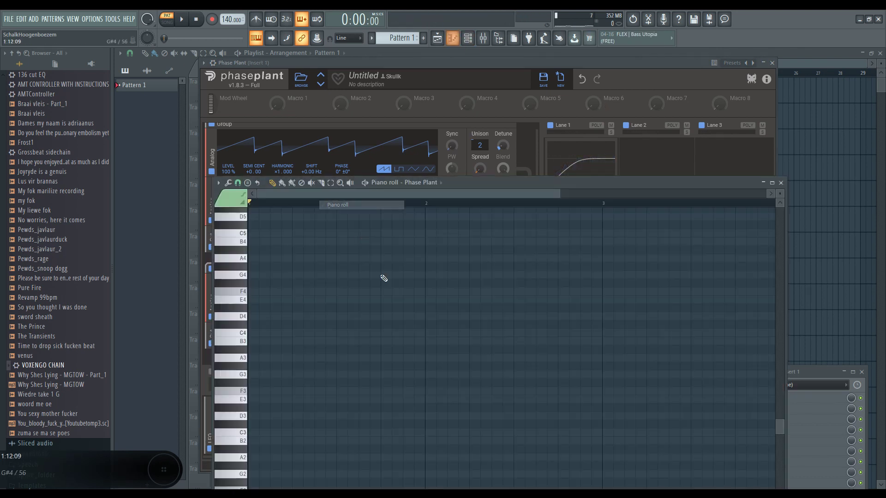
scroll(273, 295, down, 3)
click(280, 261)
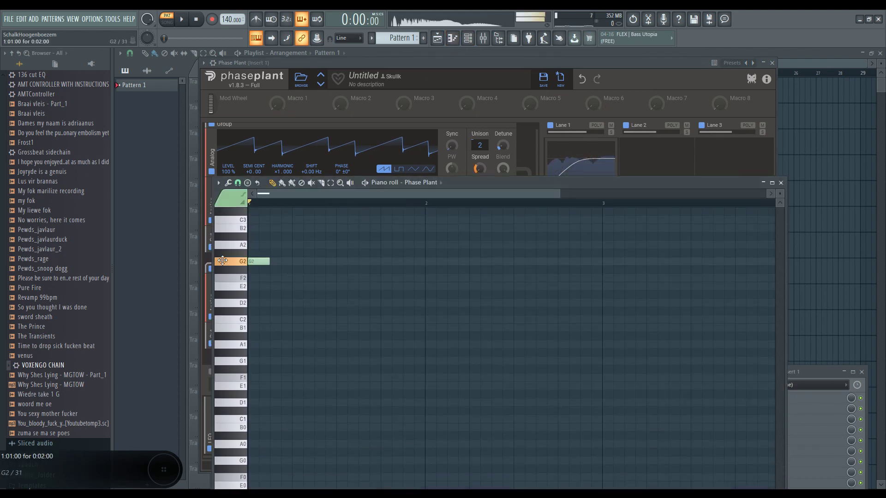
drag(269, 261, 337, 261)
scroll(335, 277, up, 5)
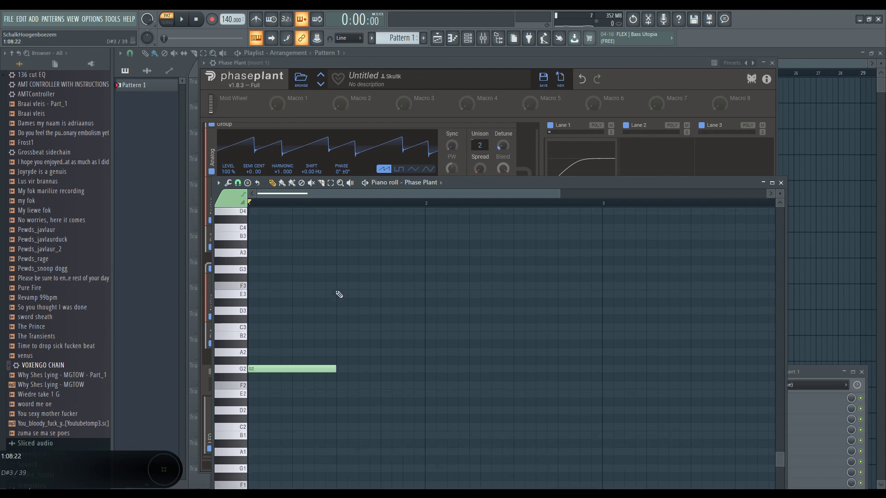
click(339, 244)
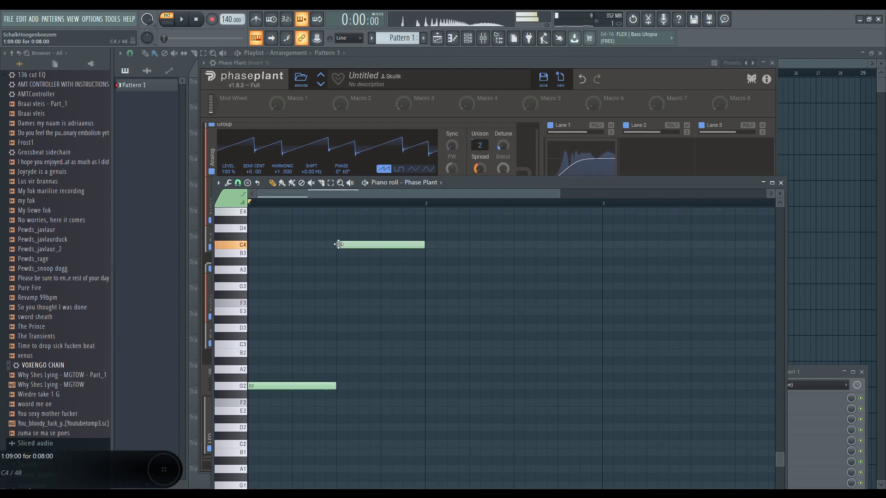
key(space)
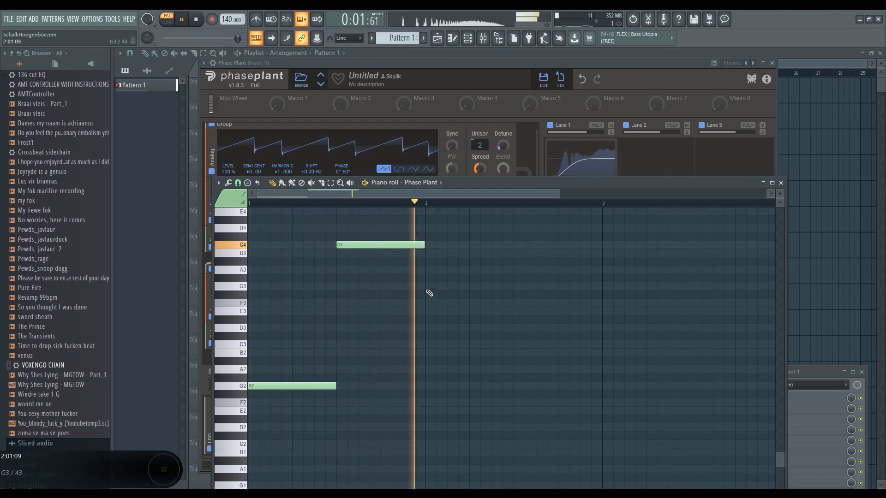
key(space)
click(536, 166)
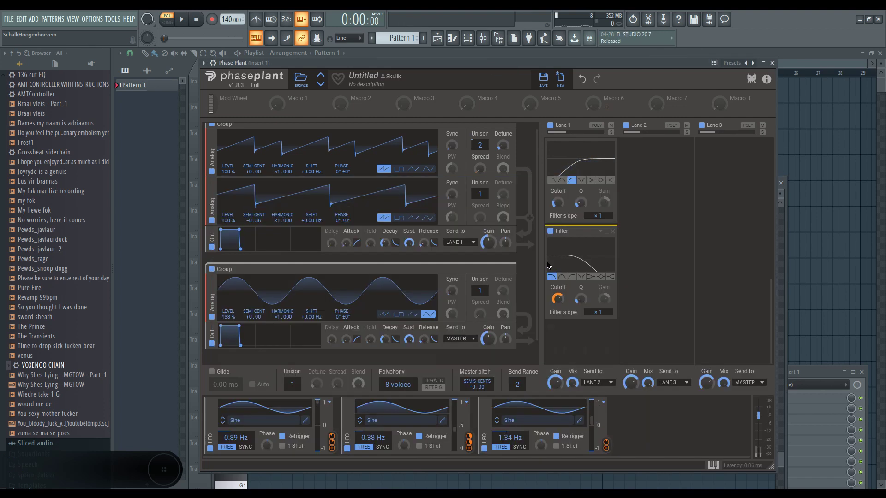
click(212, 372)
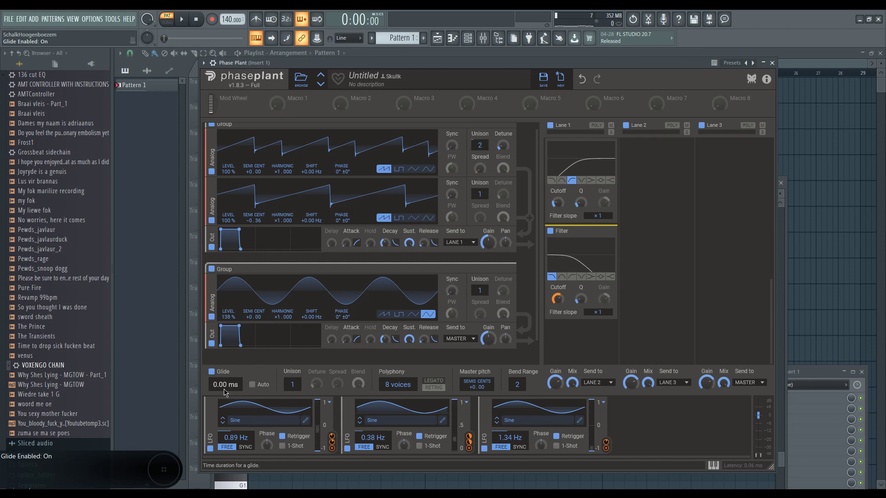
drag(225, 392, 225, 360)
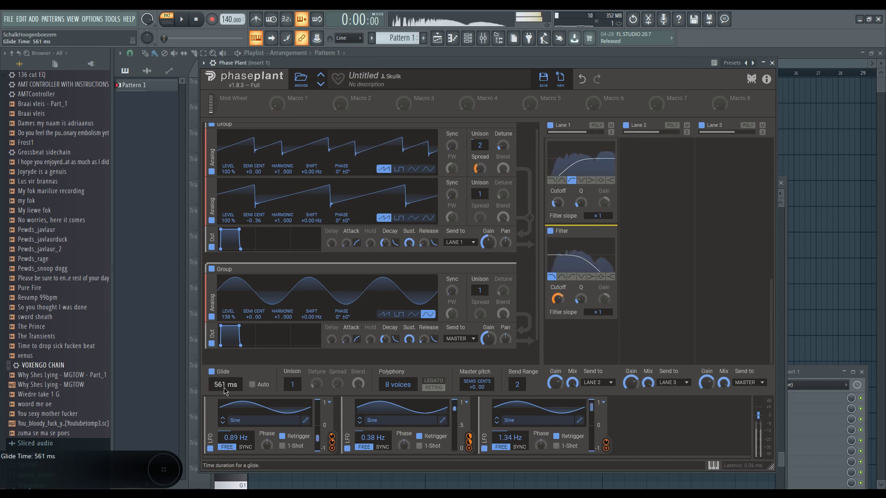
key(m)
key(x)
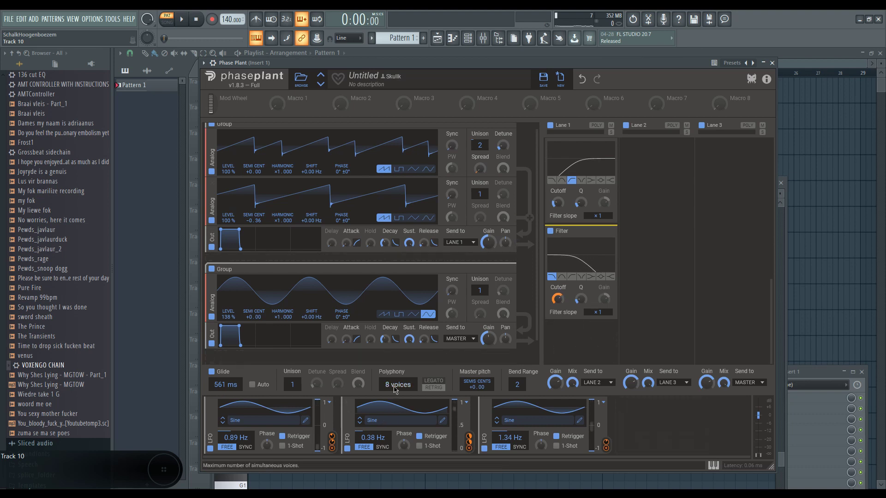
scroll(398, 384, down, 2)
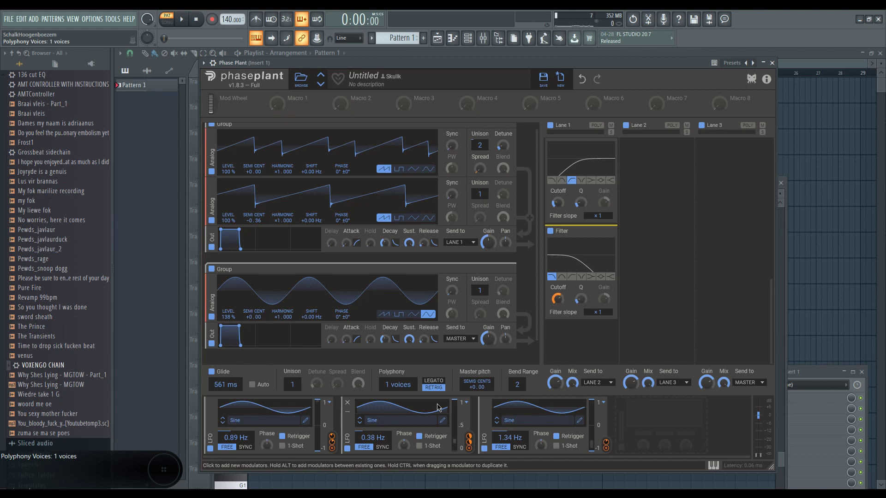
key(x)
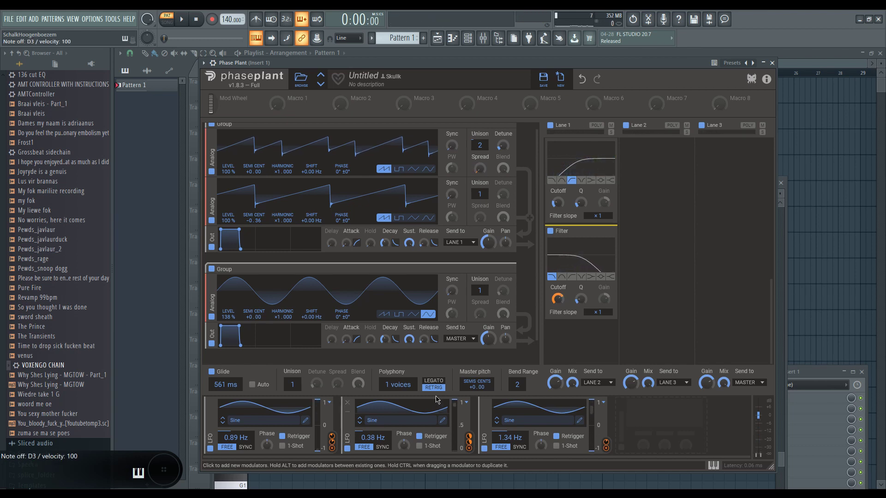
key(m)
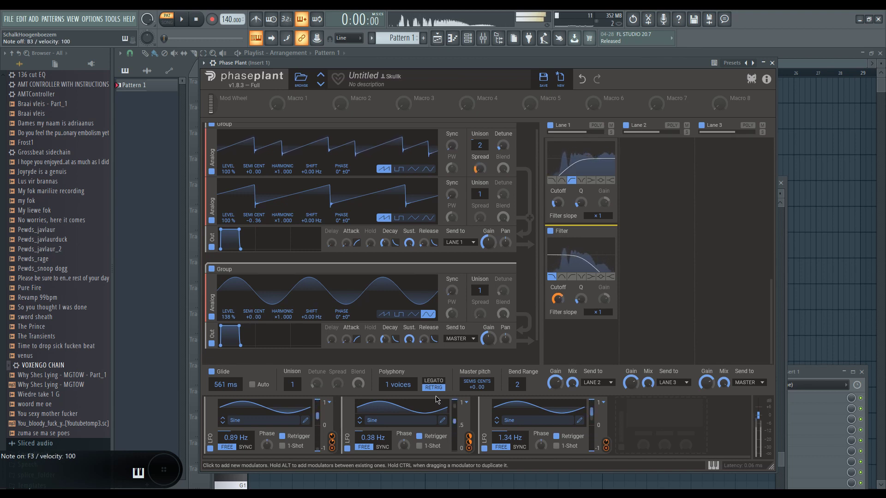
key(space)
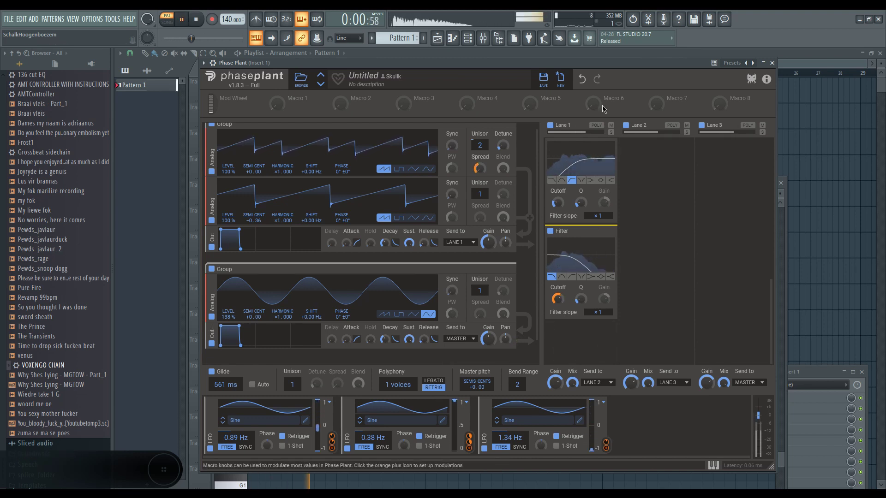
click(467, 38)
click(317, 206)
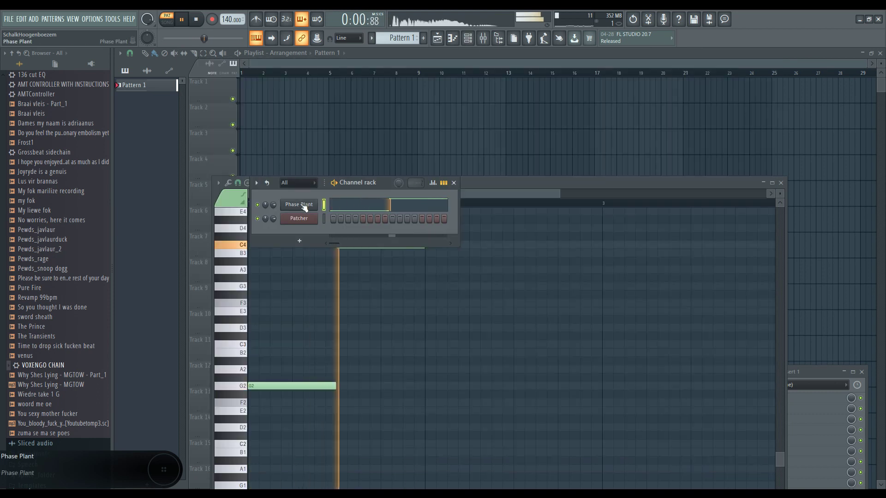
click(317, 206)
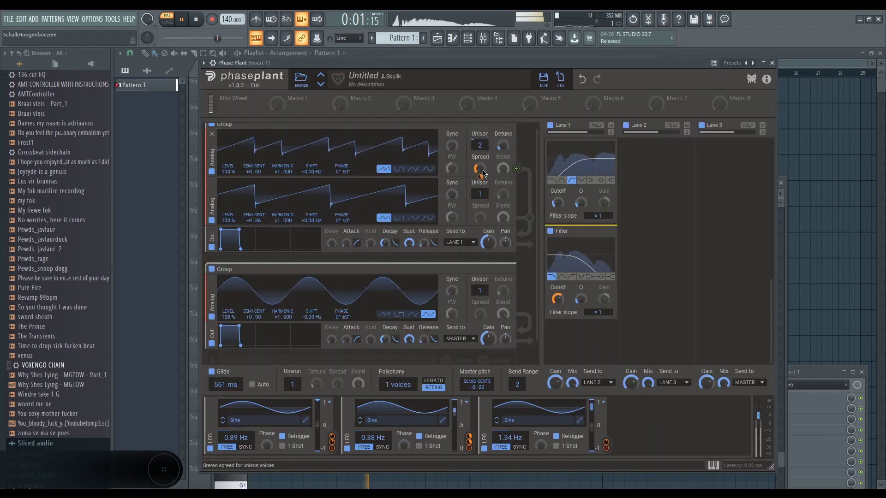
Raise the first saw oscillator's unison from 2 to 8 voices and widen the detune, auditioning the pattern.
key(space)
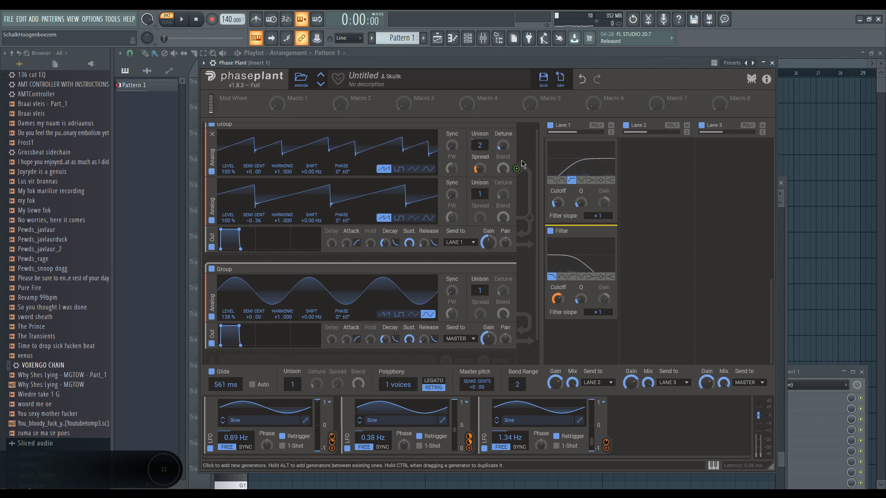
scroll(644, 341, up, 10)
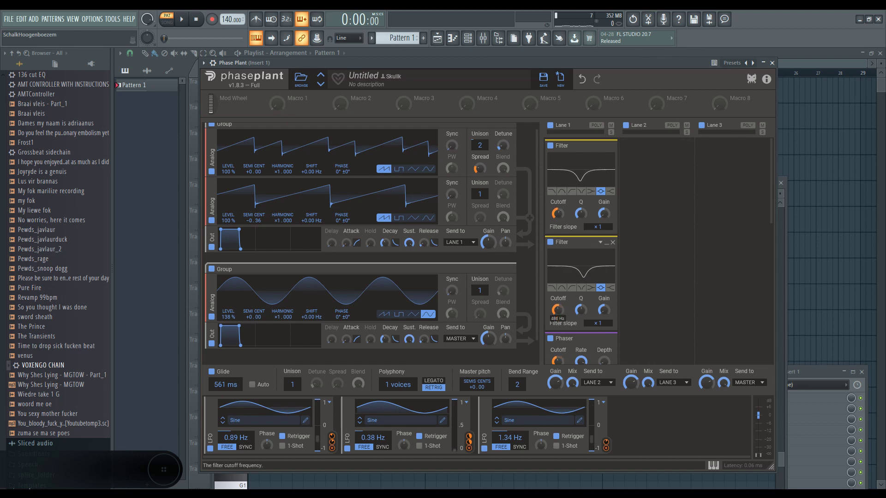
key(h)
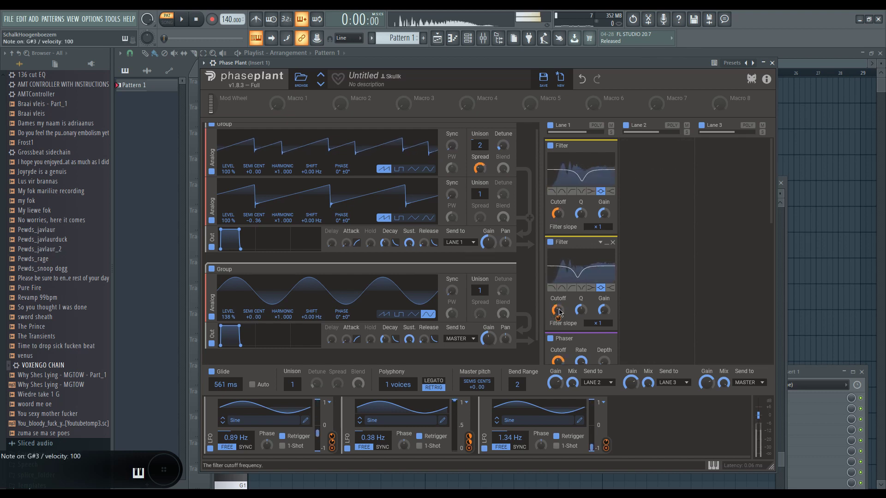
key(space)
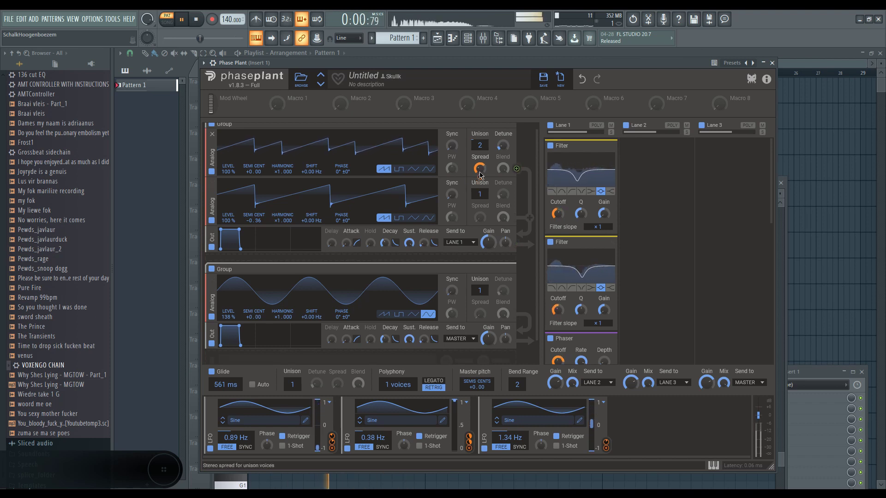
key(space)
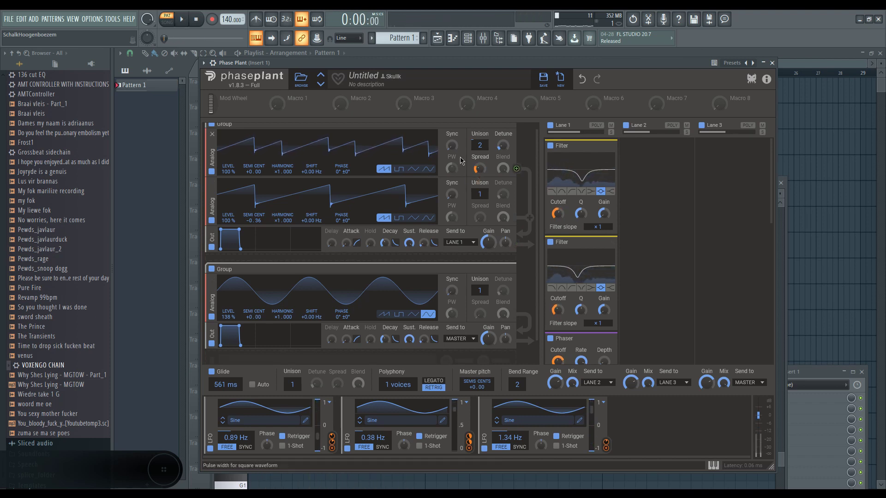
scroll(480, 146, up, 6)
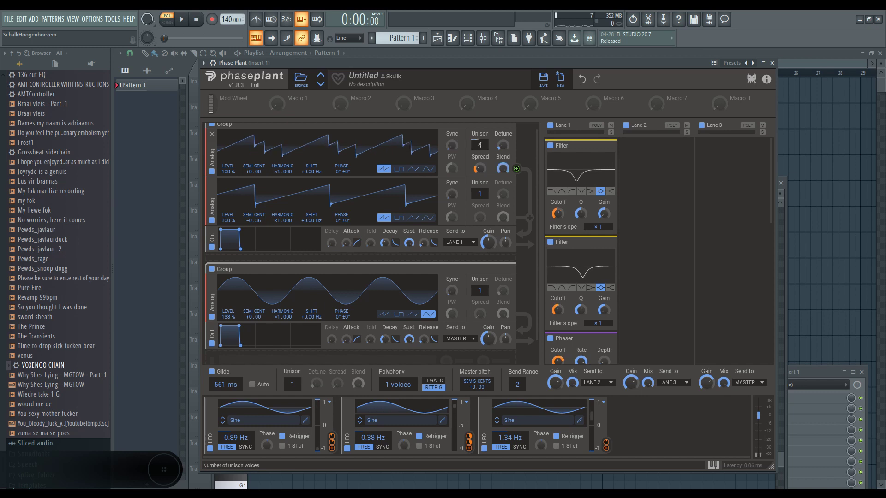
key(space)
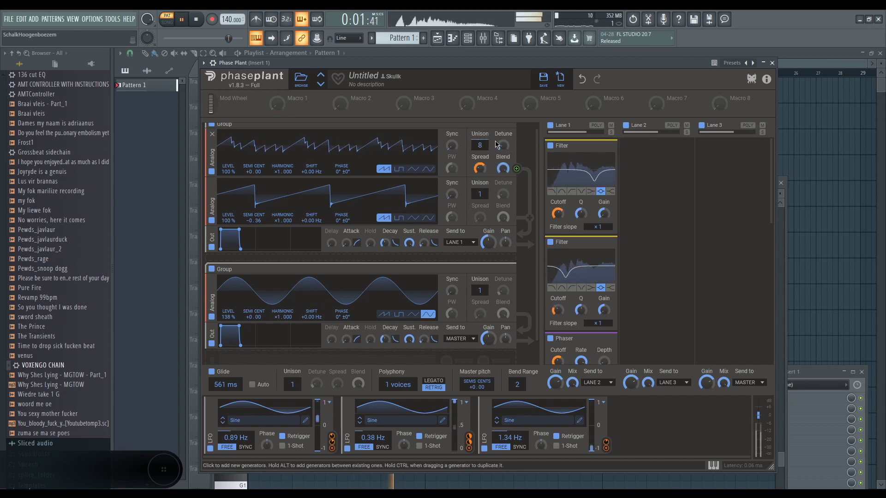
drag(502, 147, 501, 146)
scroll(502, 146, up, 4)
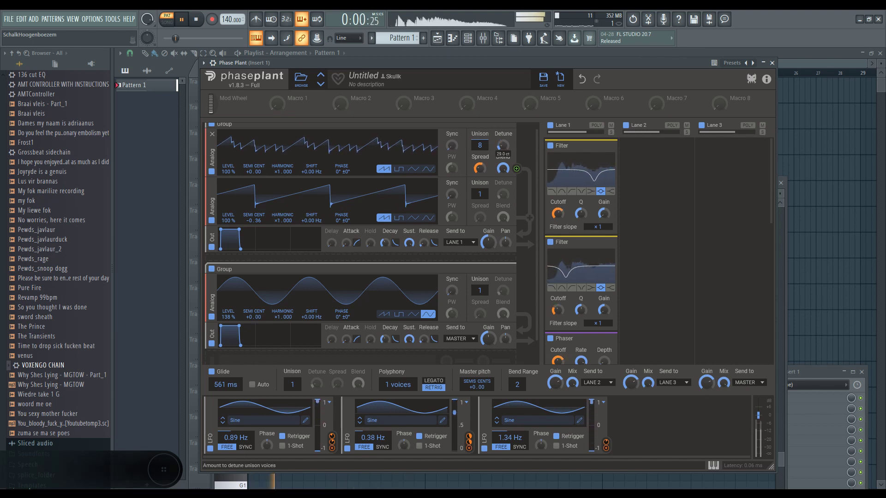
scroll(691, 345, down, 5)
key(space)
scroll(690, 345, up, 2)
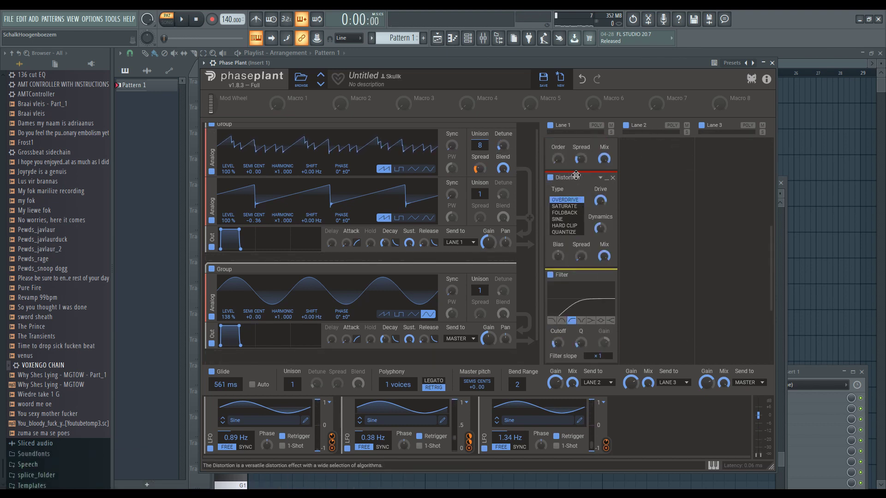
Duplicate the Distortion directly below itself and push the copy's drive to about +18.36 dB.
drag(575, 179, 603, 220)
scroll(643, 275, down, 2)
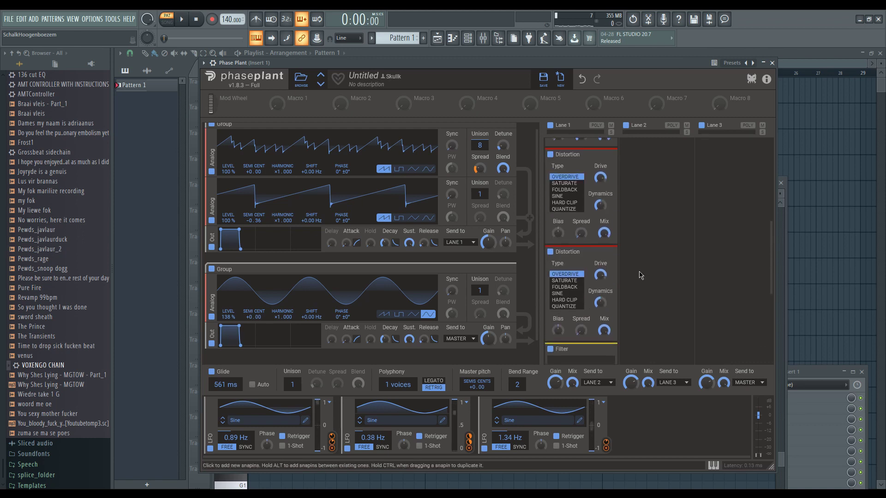
key(g)
drag(600, 276, 601, 271)
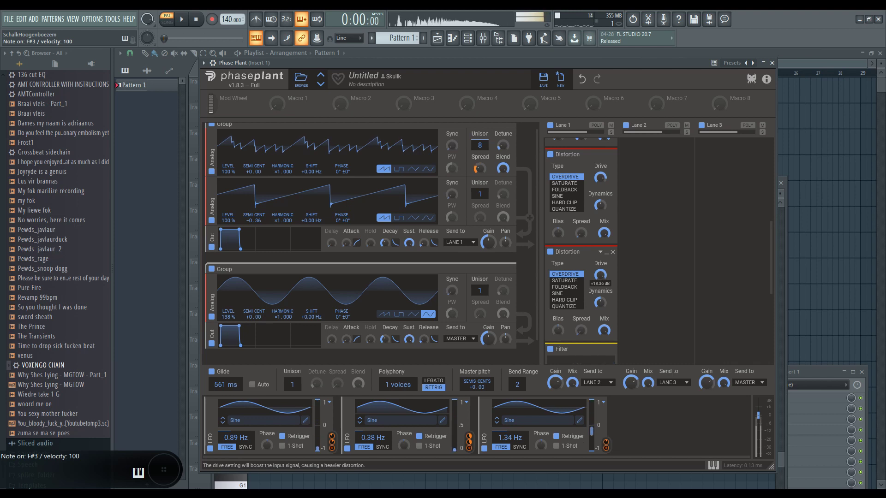
key(space)
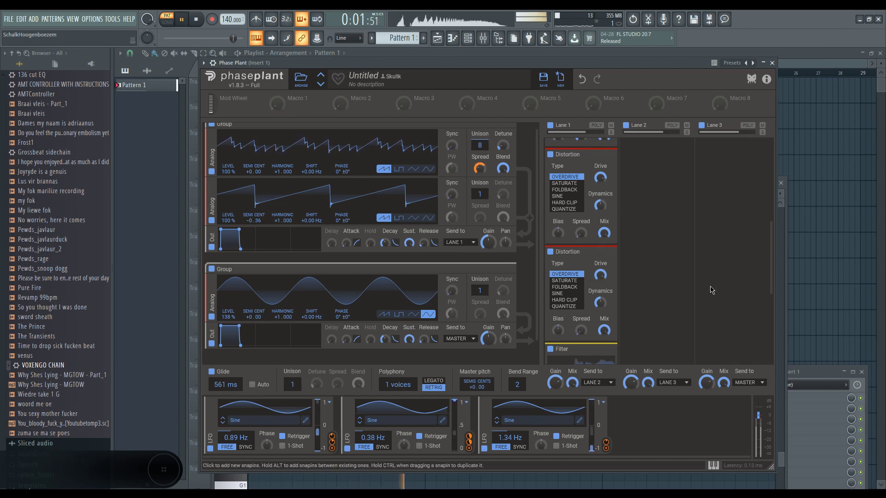
scroll(704, 298, down, 5)
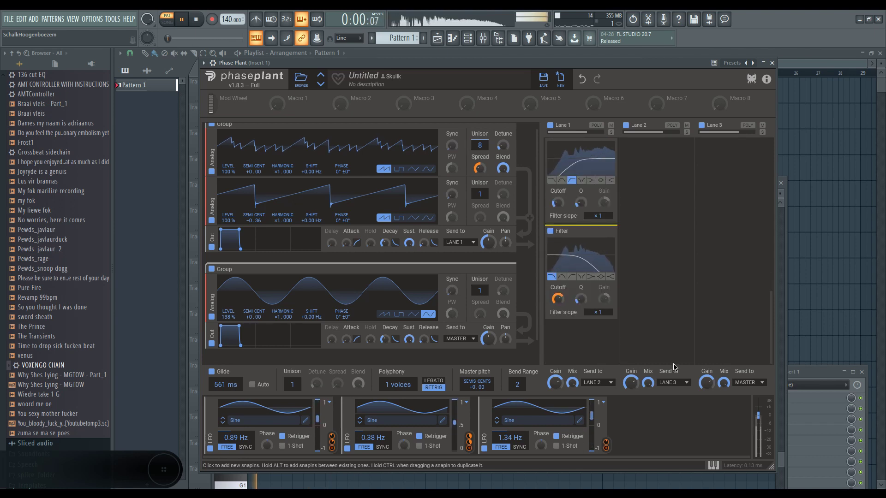
key(space)
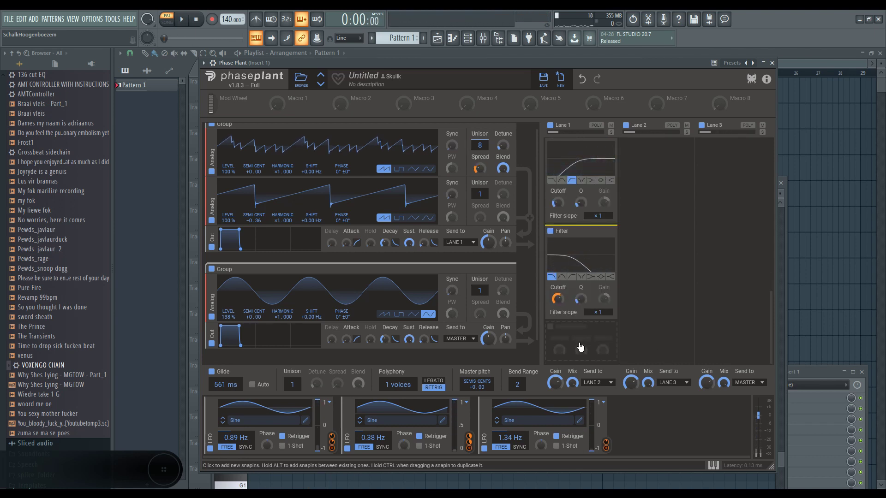
Add a Multipass effect to Lane 1 and put a Stereo module on its Band 4.
click(580, 347)
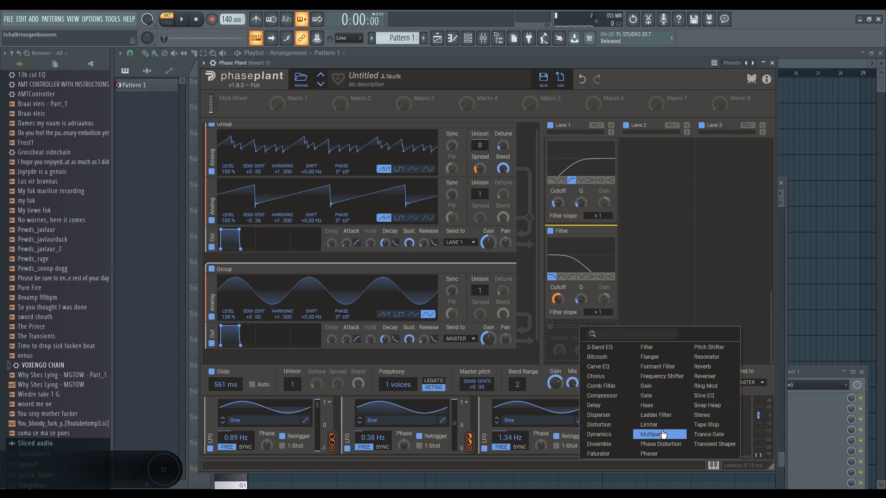
click(663, 434)
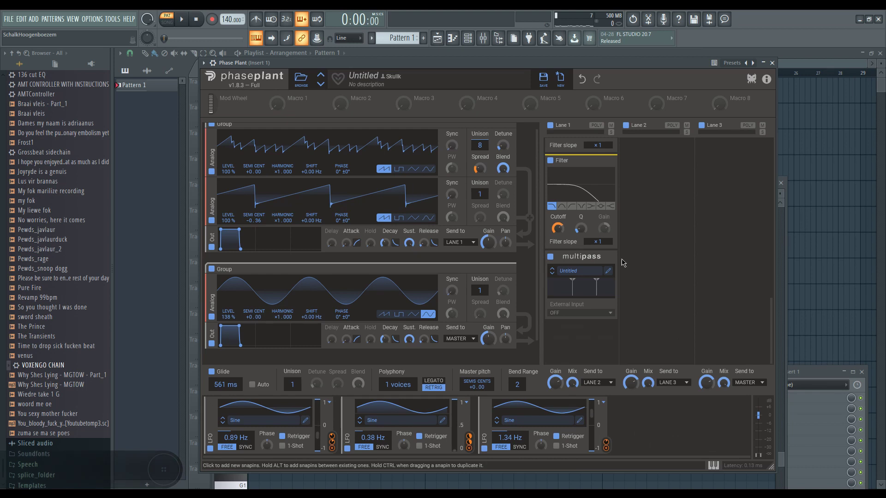
click(608, 271)
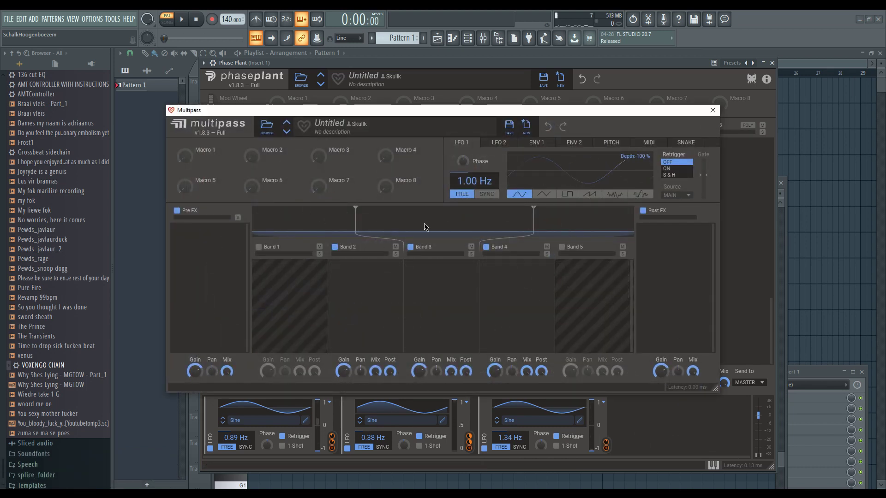
click(523, 286)
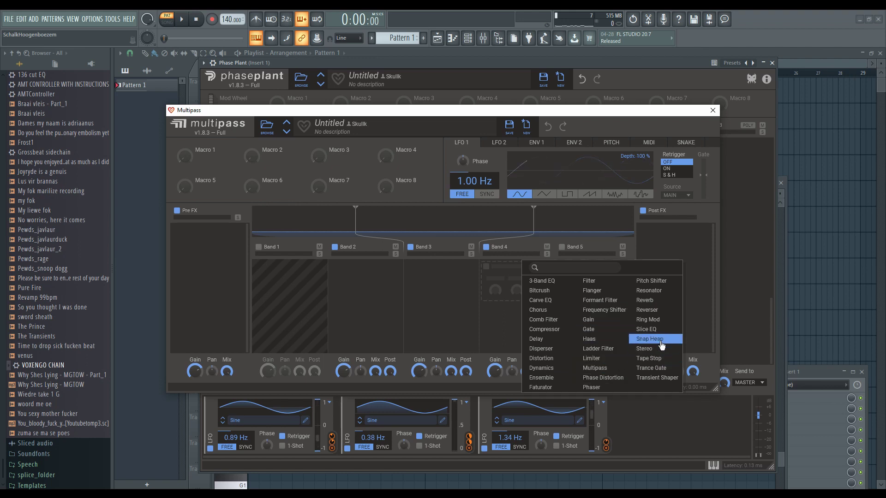
click(644, 349)
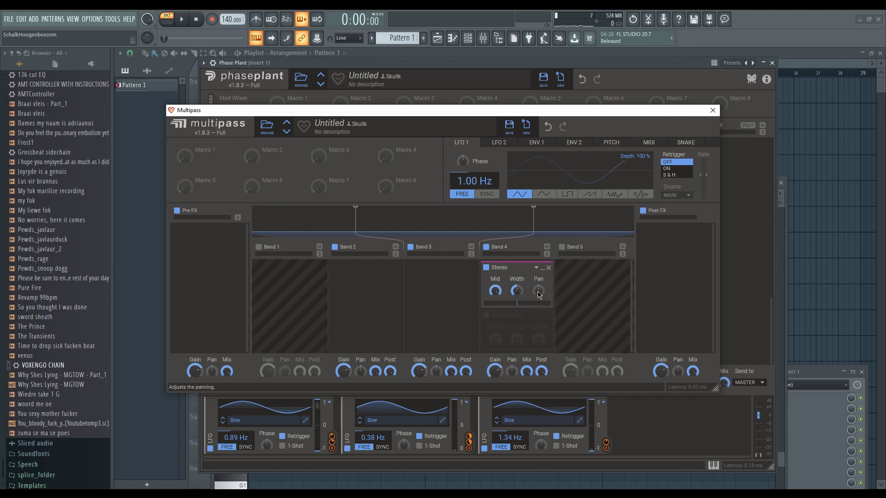
Widen Band 4's Stereo width while auditioning the pattern.
drag(507, 113, 537, 124)
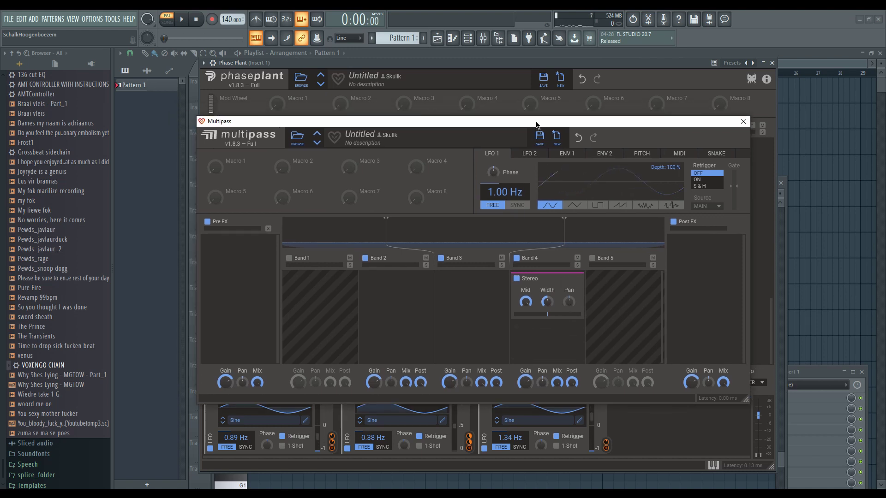
key(space)
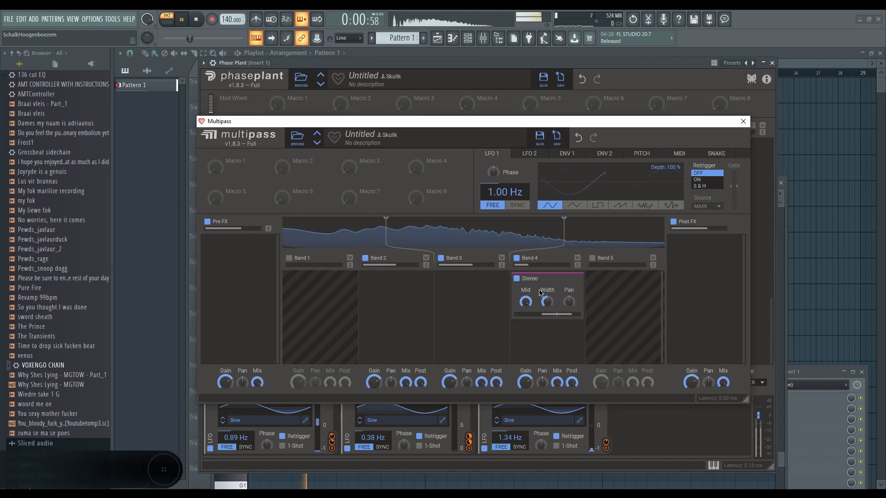
drag(548, 302, 547, 274)
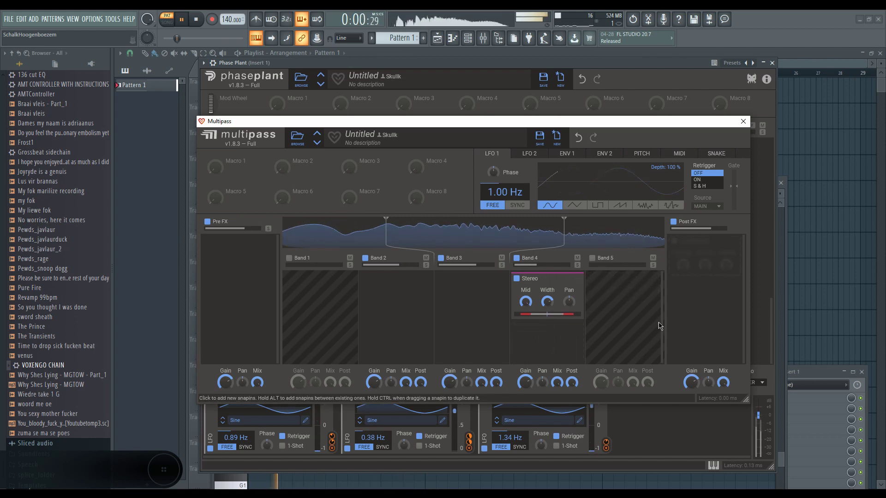
key(space)
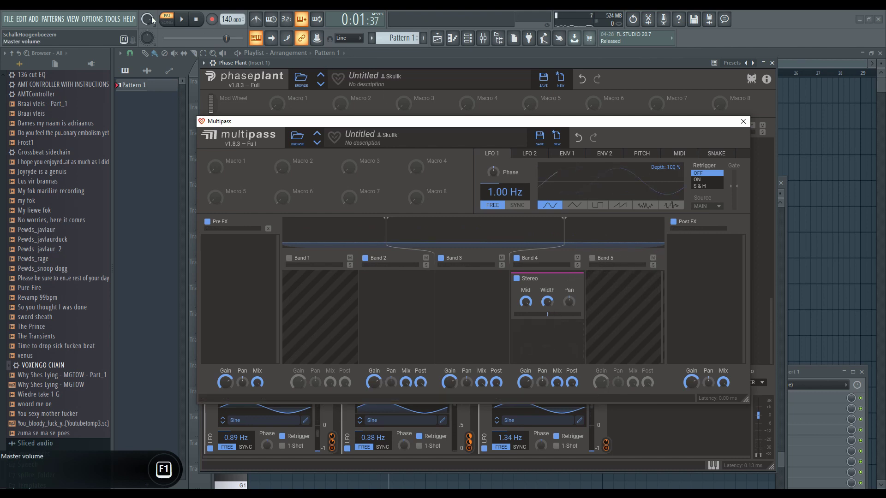
key(space)
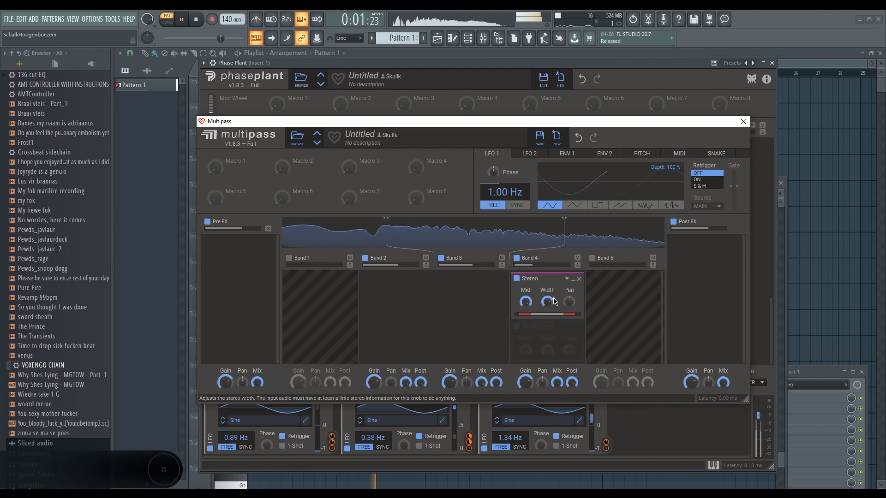
drag(514, 125, 619, 82)
click(181, 20)
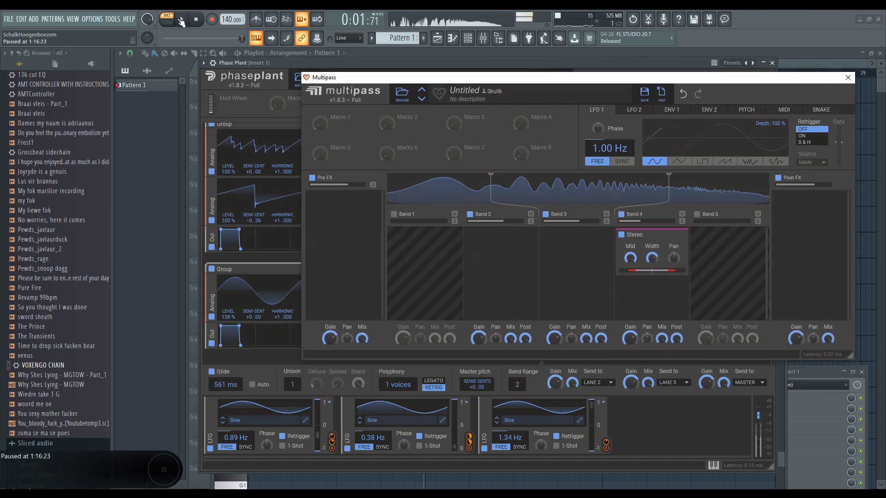
Route the third LFO to the Stereo width, then close the Multipass editor.
click(607, 448)
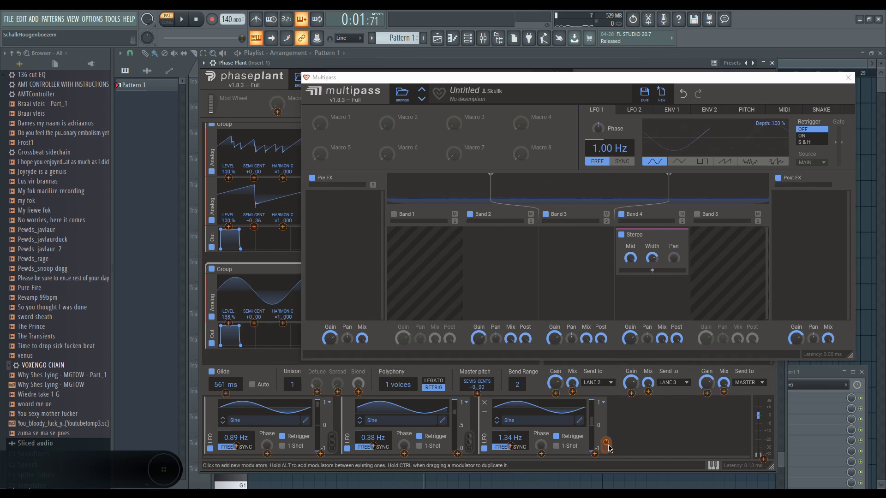
drag(609, 448, 658, 261)
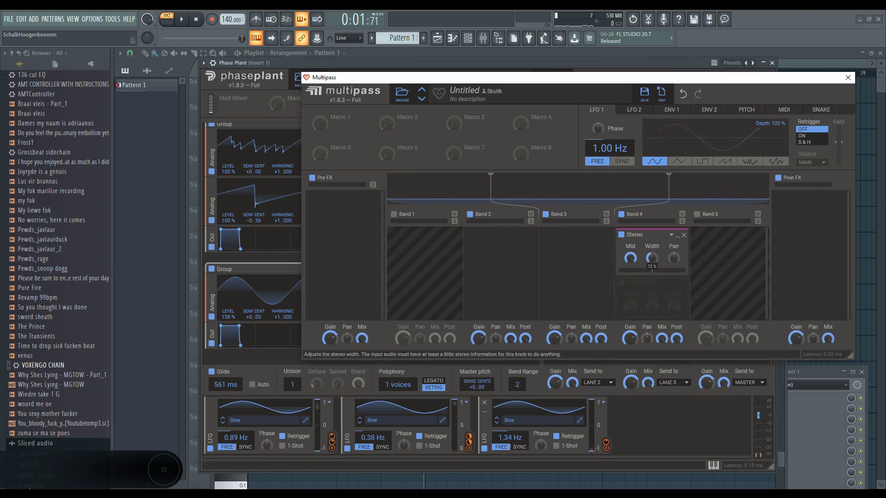
click(847, 79)
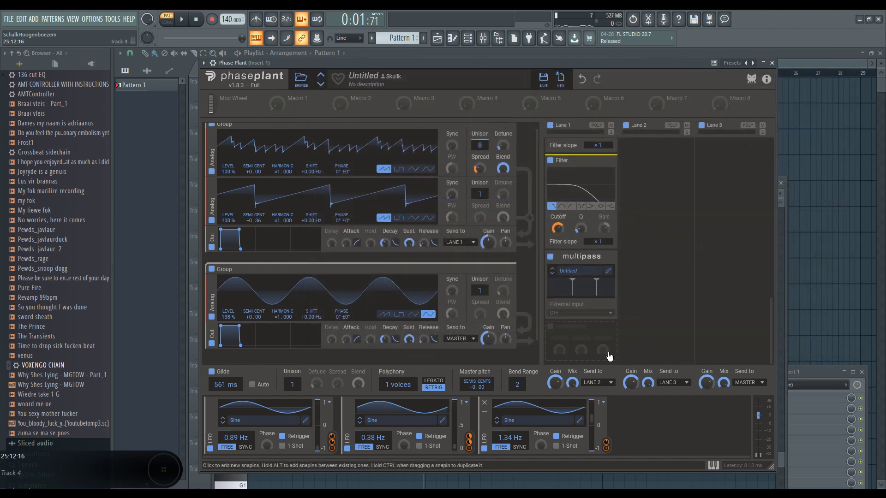
key(space)
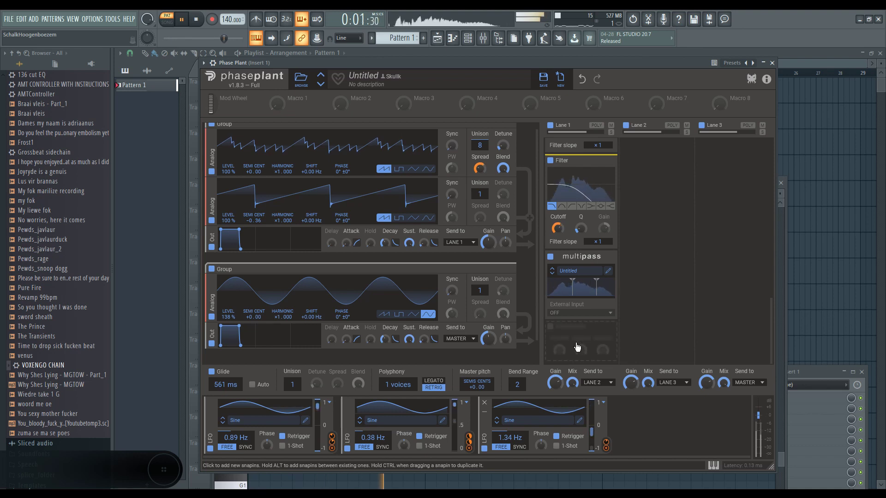
Add a Haas effect to Lane 1 and turn its delay down to 0.10 ms while auditioning.
key(space)
click(577, 347)
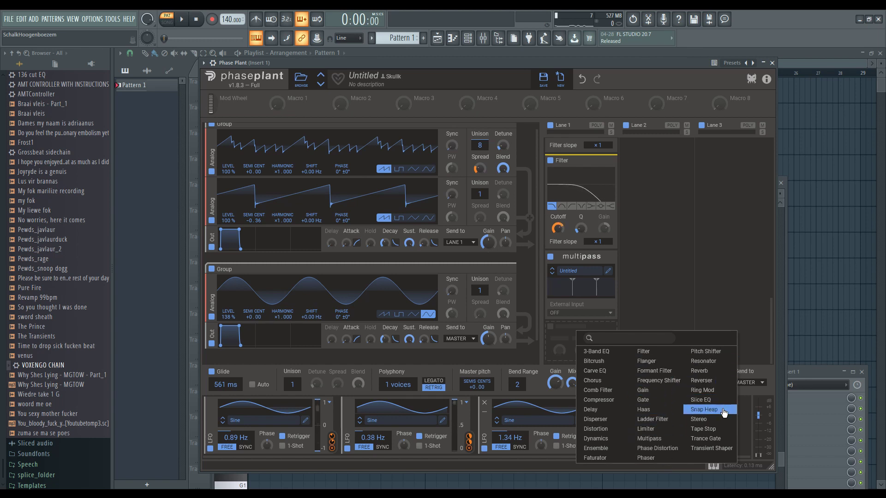
click(655, 409)
scroll(655, 349, down, 2)
key(b)
mouse_move(558, 307)
mouse_down()
mouse_move(558, 277)
mouse_move(558, 308)
mouse_up()
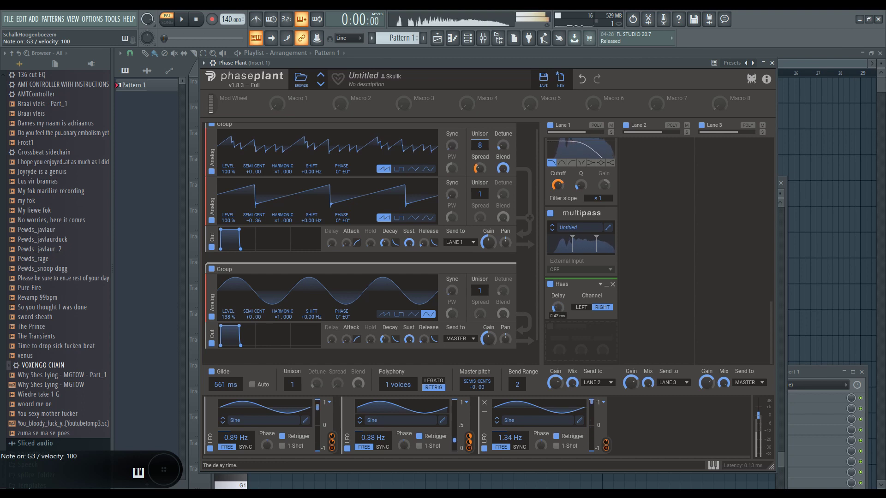
key(x)
key(space)
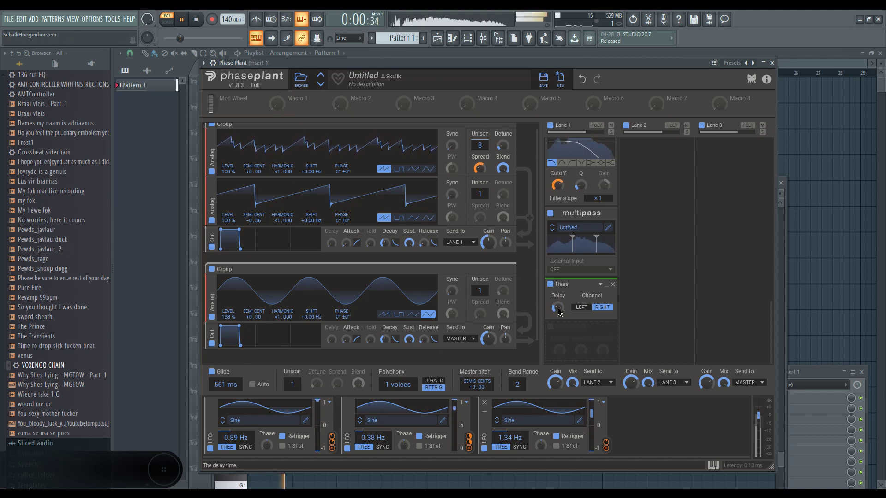
mouse_move(558, 308)
mouse_down()
mouse_move(558, 324)
mouse_move(559, 313)
mouse_up()
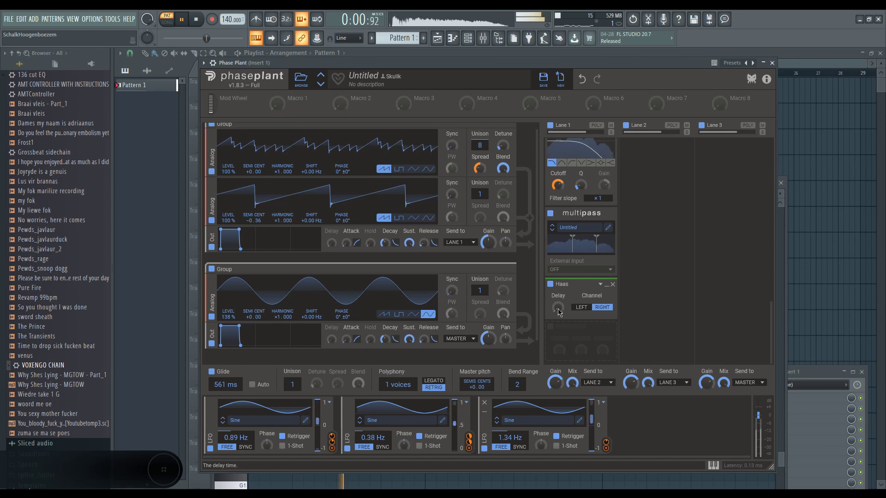
key(space)
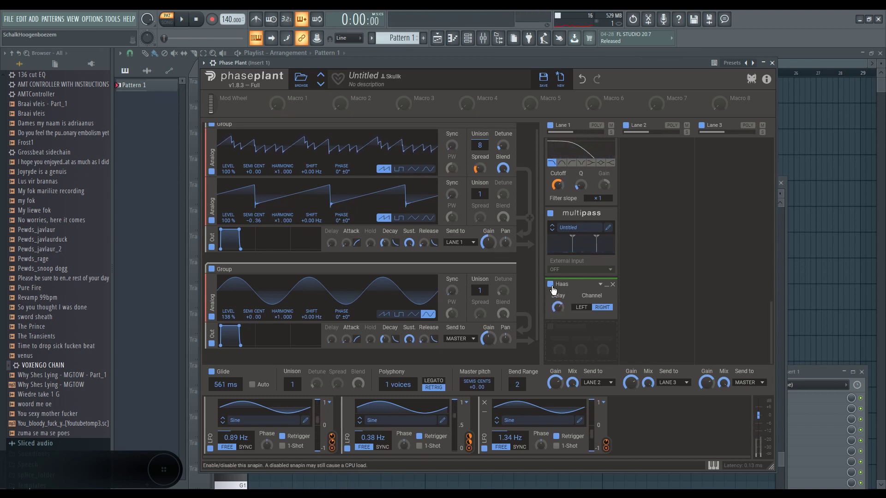
Disable and remove the Haas effect, then reopen the effects list for the empty slot.
click(551, 284)
click(613, 284)
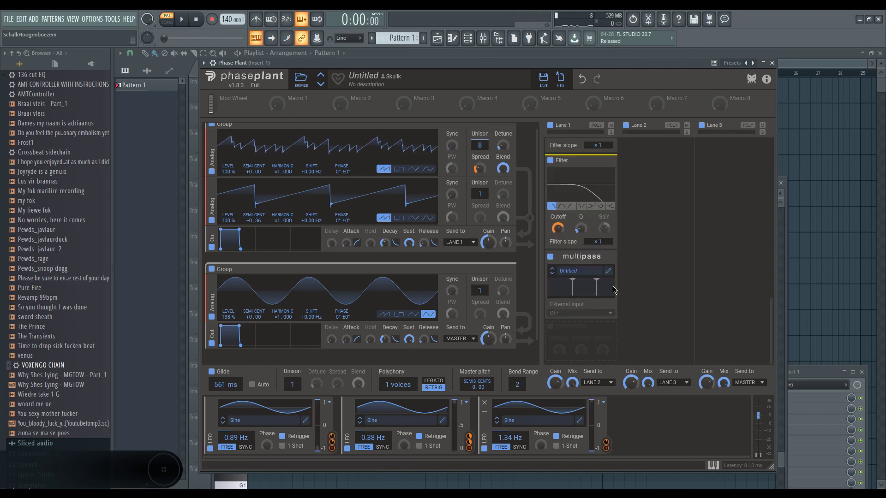
click(562, 332)
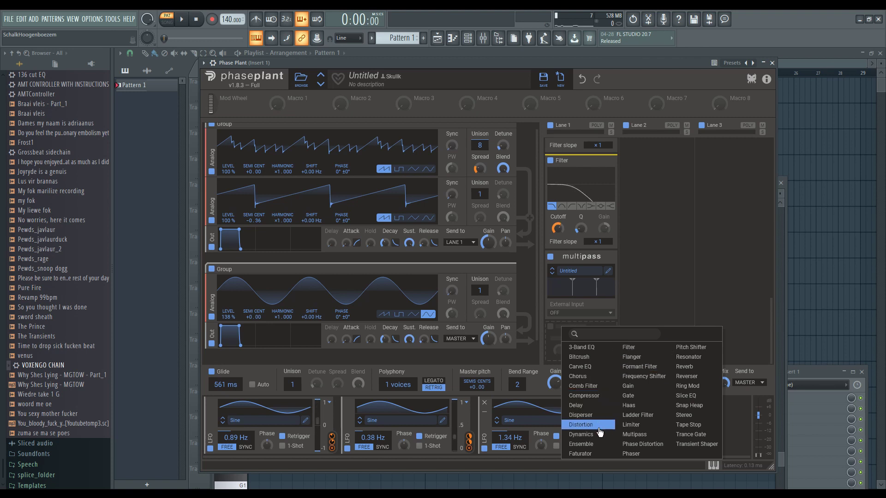
Add a Compressor to Lane 1 and raise its ratio while auditioning notes.
click(585, 396)
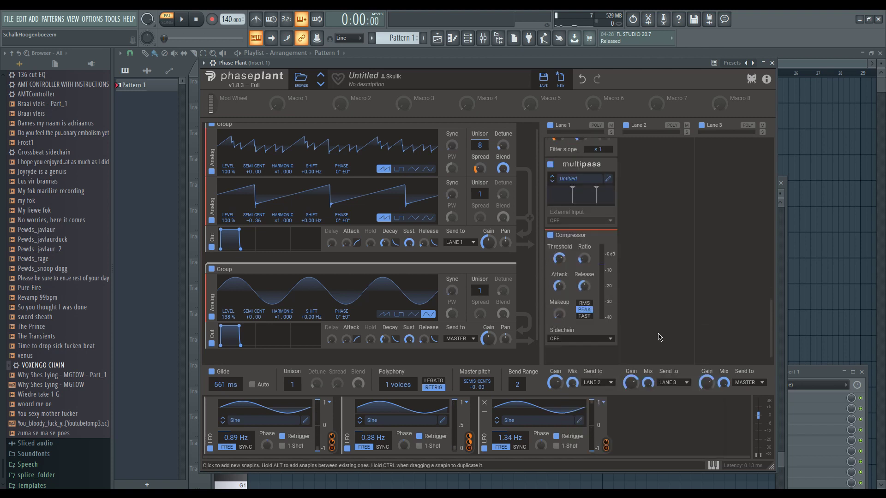
key(n)
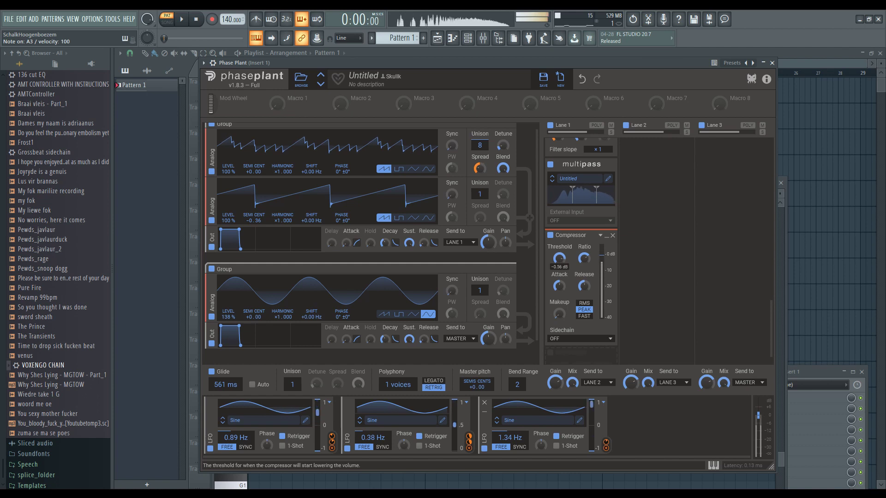
drag(584, 258, 585, 236)
key(c)
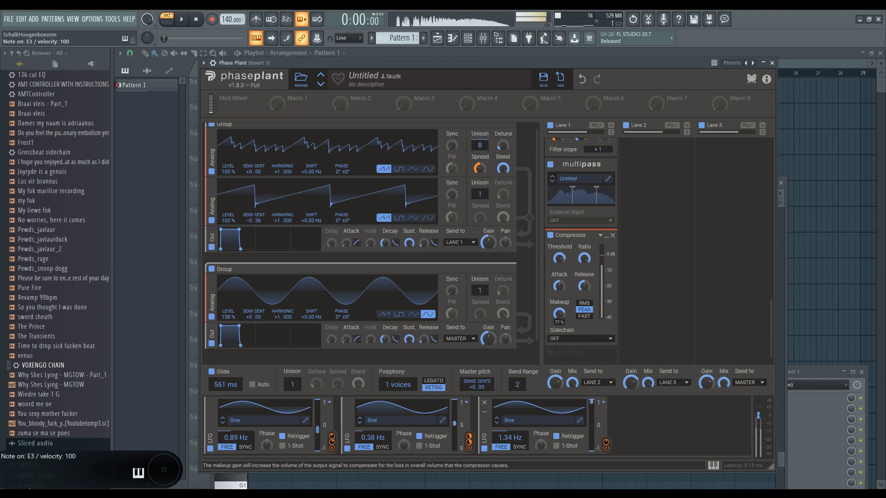
key(w)
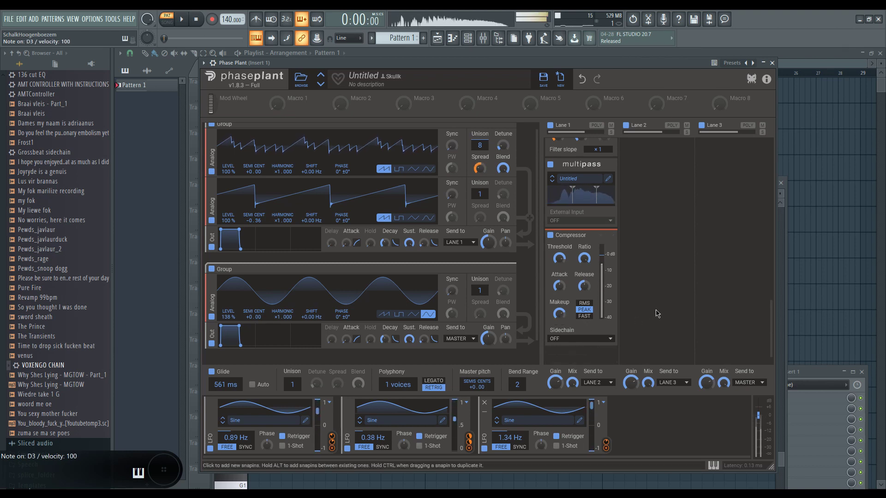
key(space)
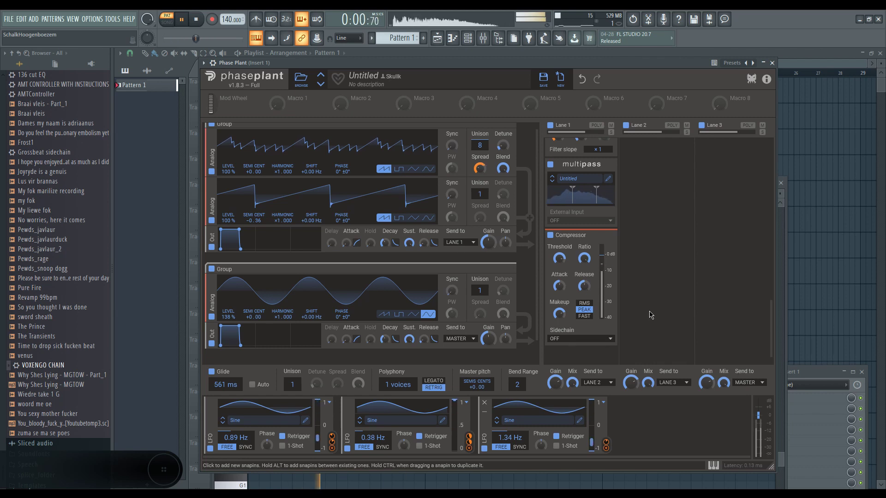
key(space)
Open the effects list for the slot below the Compressor and close it without adding anything.
scroll(646, 338, down, 1)
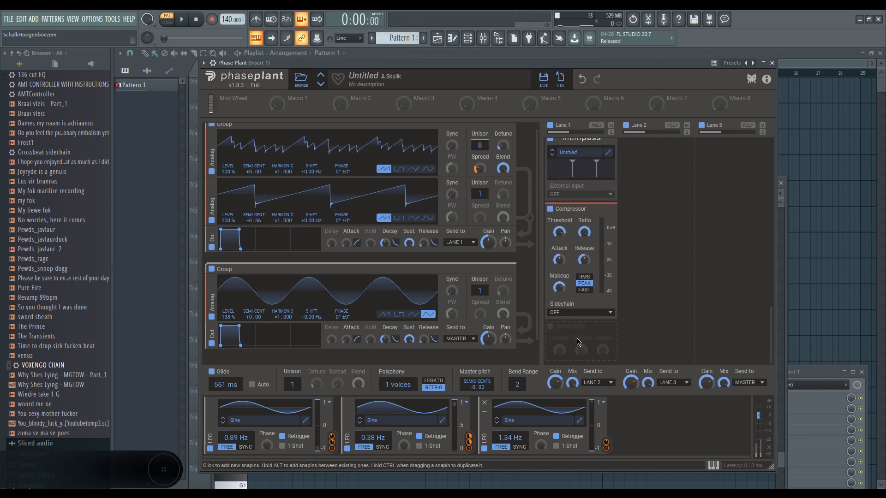
click(578, 343)
click(686, 290)
scroll(672, 303, up, 6)
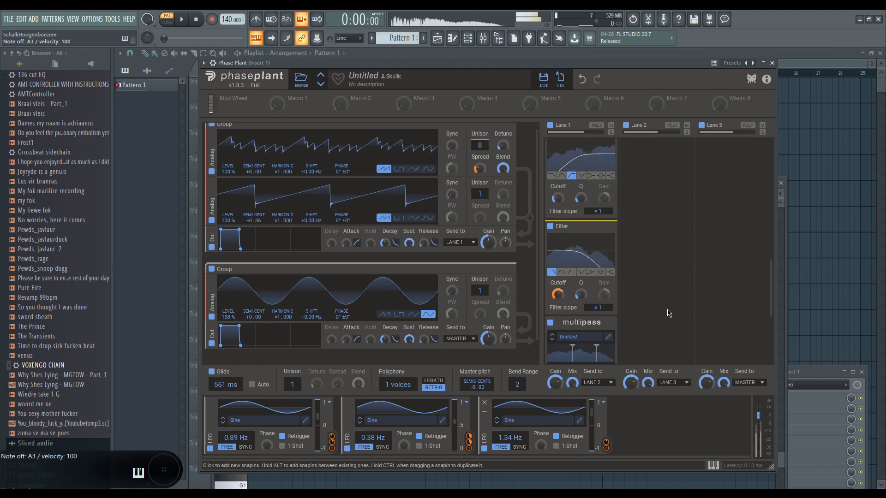
scroll(666, 315, down, 5)
Add a Reverb below the Compressor and raise its room size to 97%.
scroll(580, 332, down, 1)
click(577, 344)
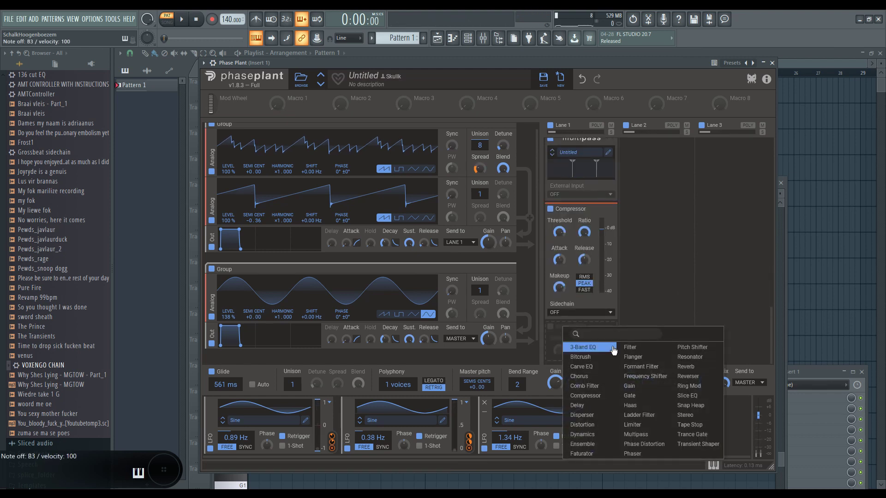
click(703, 368)
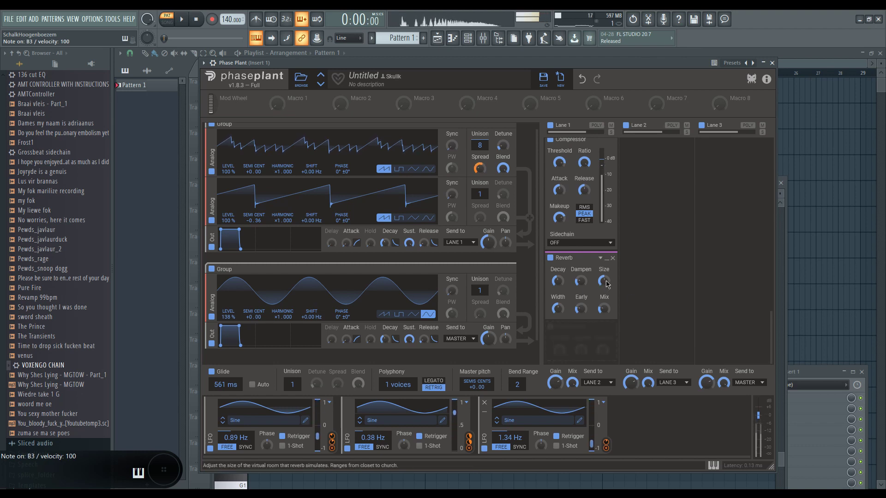
drag(607, 281, 605, 313)
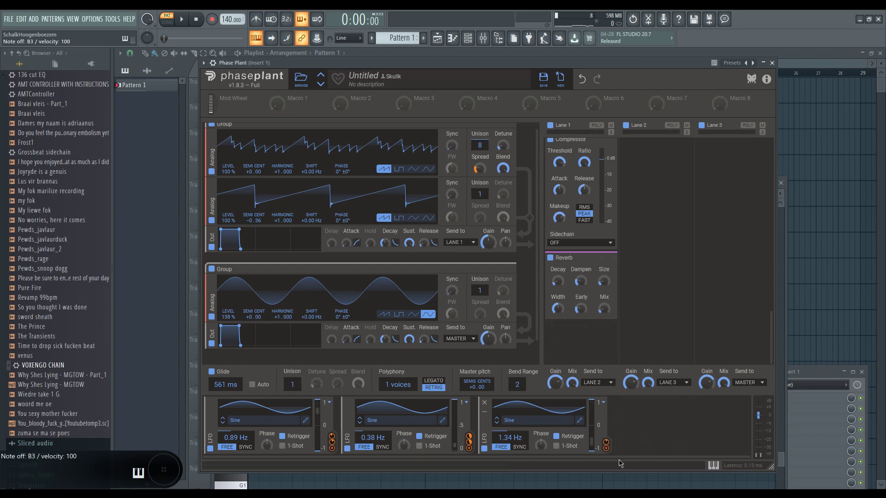
Lower the Reverb mix to 18%.
click(658, 429)
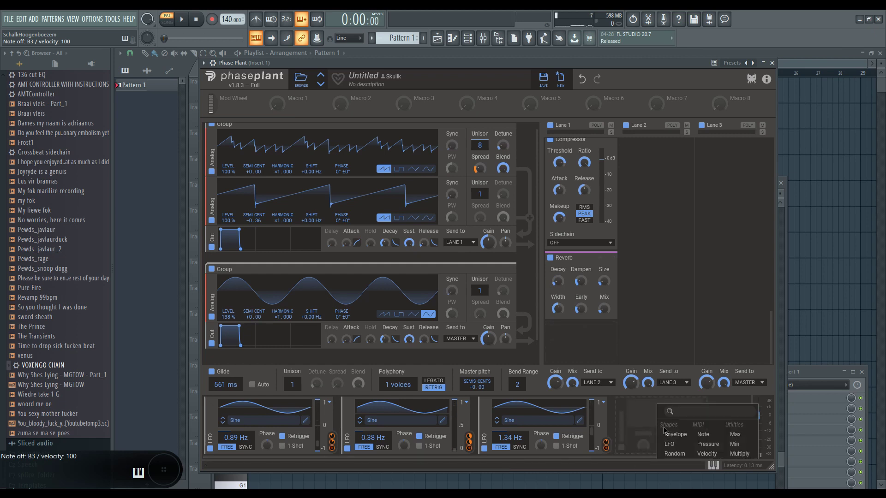
click(605, 309)
drag(605, 309, 605, 303)
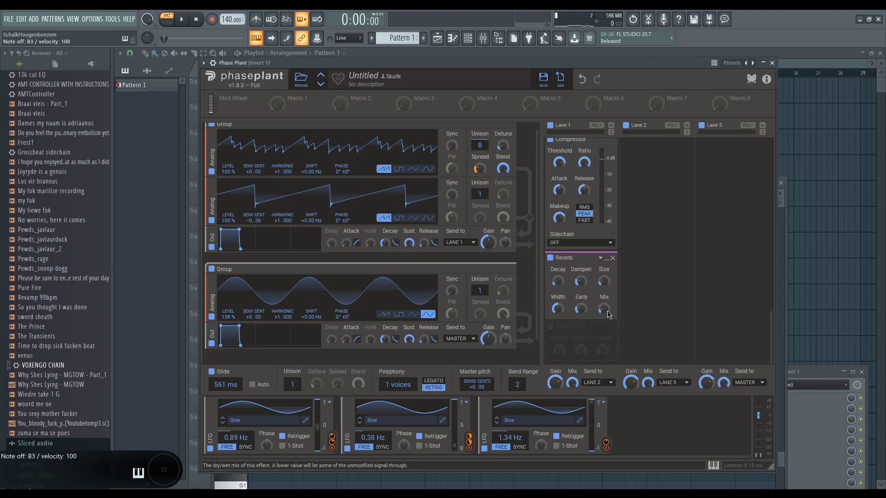
Add a fourth LFO routed to the Reverb mix, set unipolar, with rate 1.04 Hz.
click(637, 418)
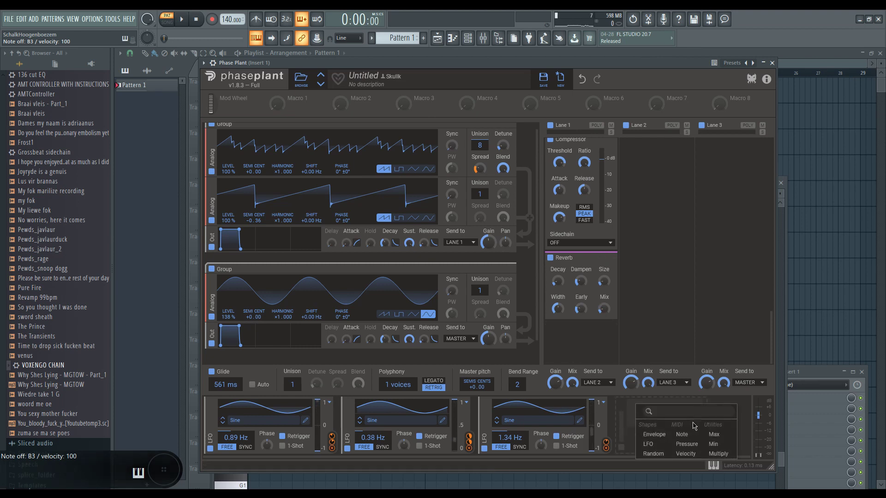
click(653, 443)
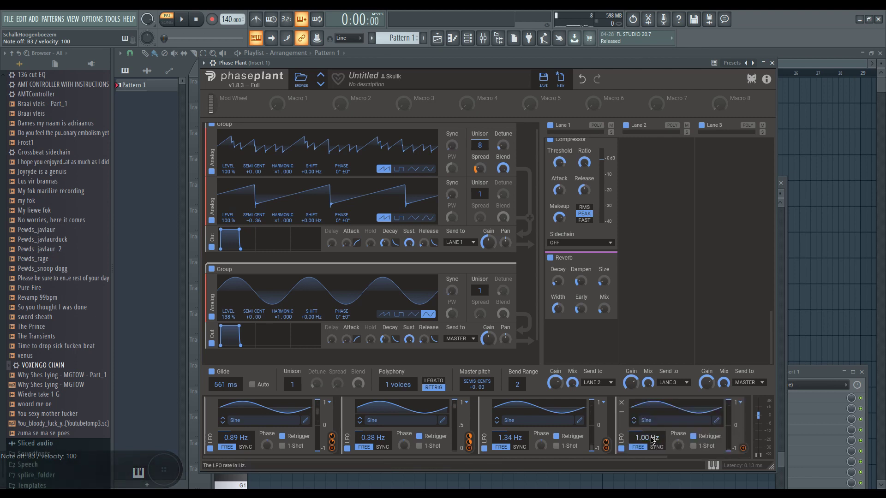
drag(647, 438, 647, 447)
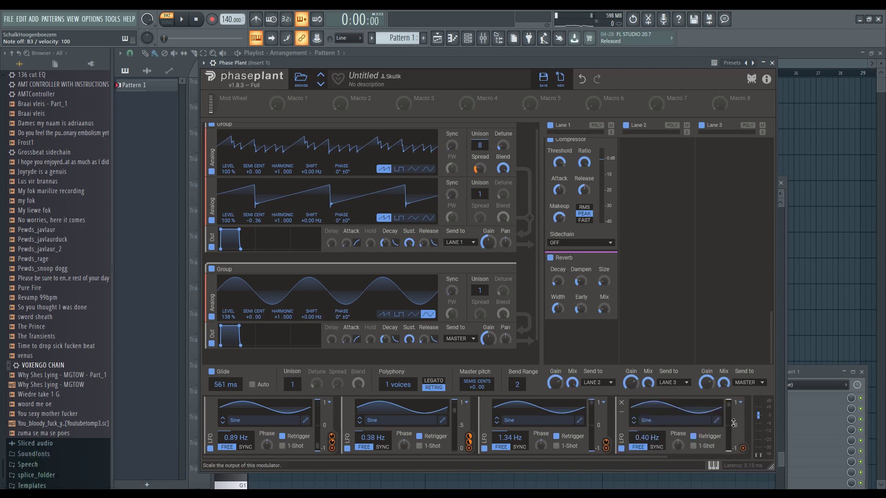
drag(744, 449, 605, 318)
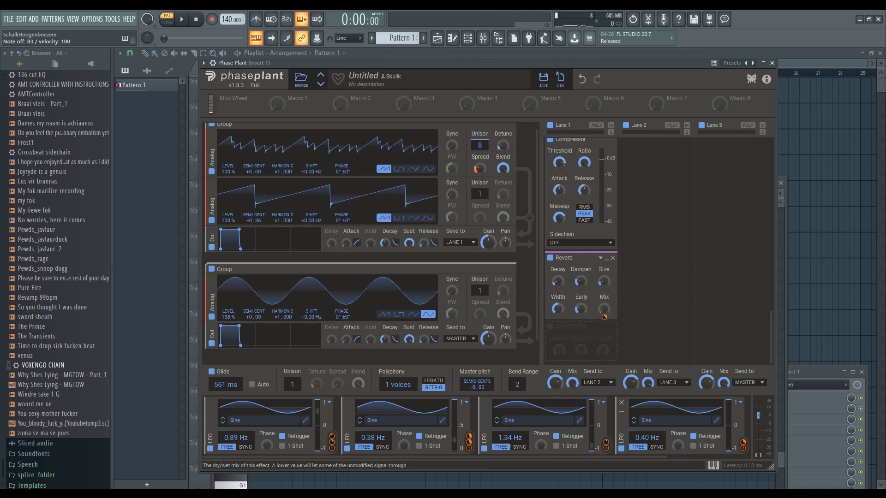
click(740, 403)
click(764, 410)
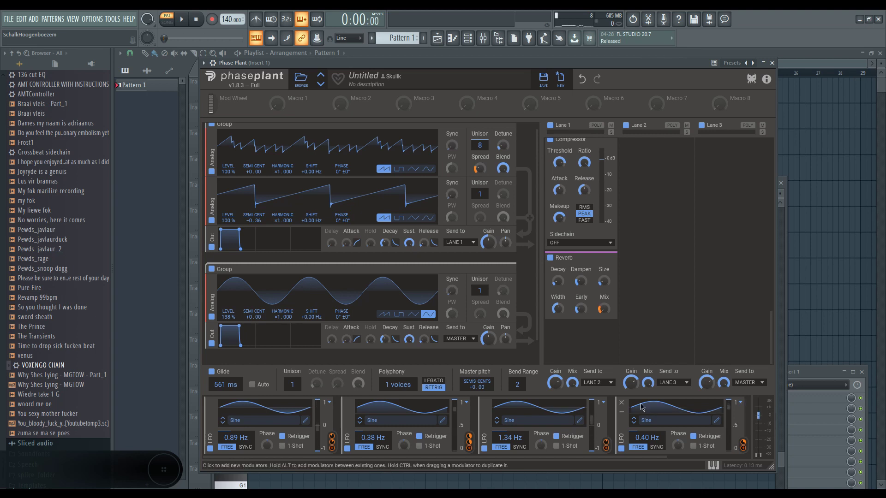
key(m)
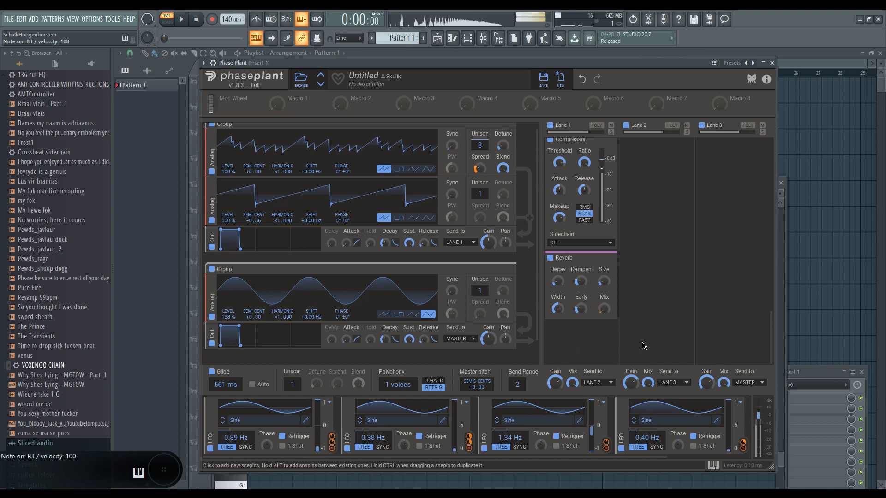
drag(648, 438, 648, 424)
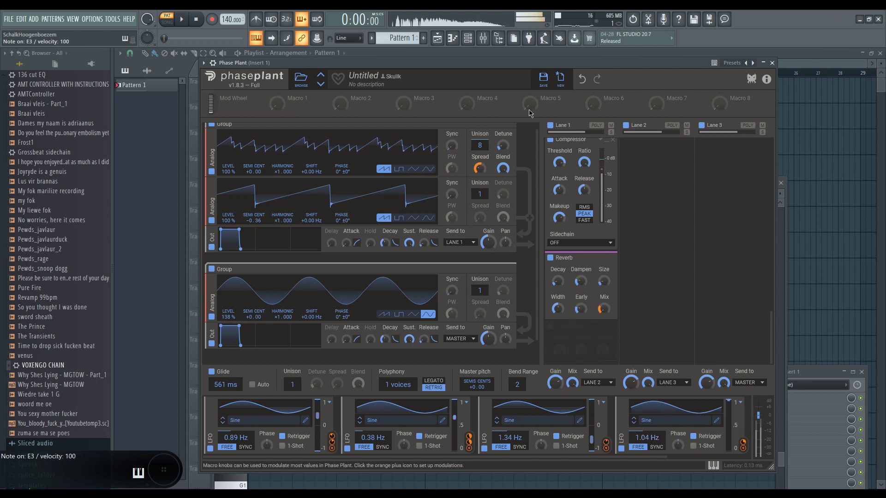
In Phase Plant's piano roll, delete the C4 note and drop G2 an octave to G1.
click(466, 39)
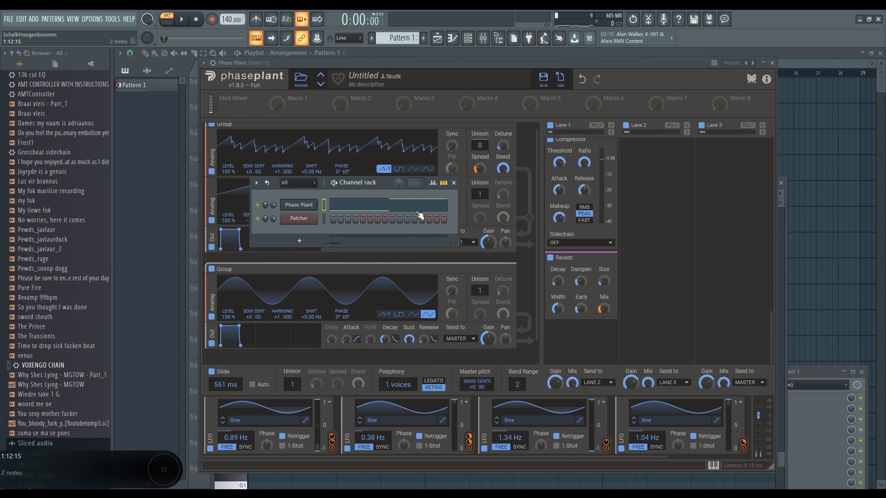
key(F7)
click(377, 245)
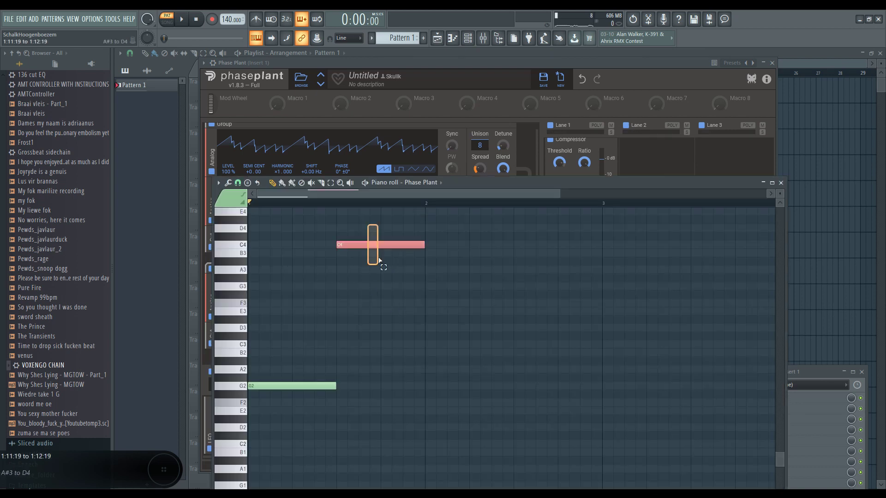
key(Delete)
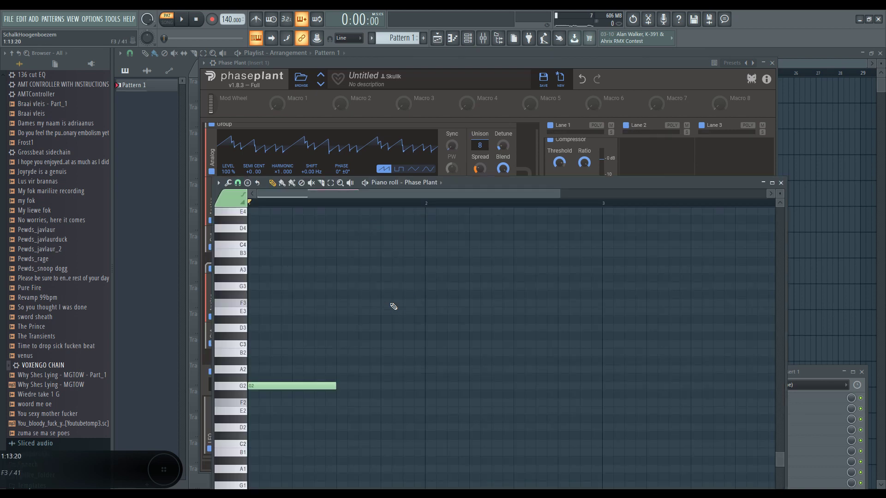
click(329, 386)
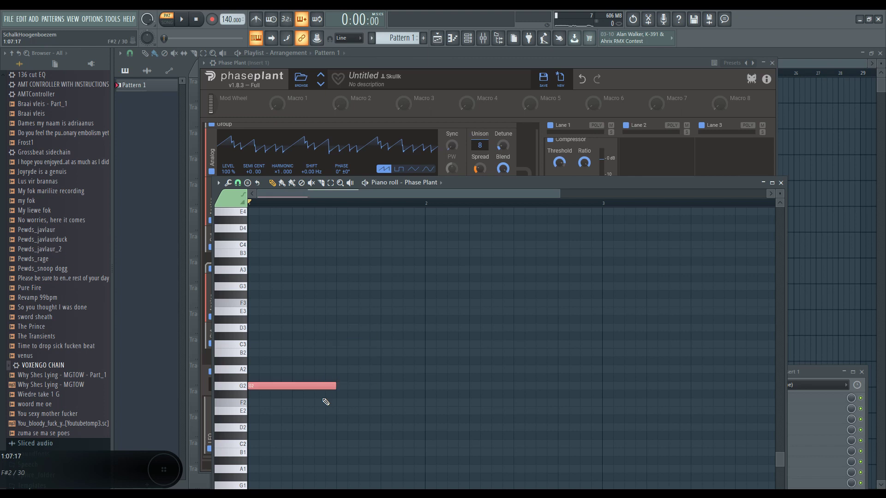
key(ctrl+Down)
scroll(325, 369, down, 3)
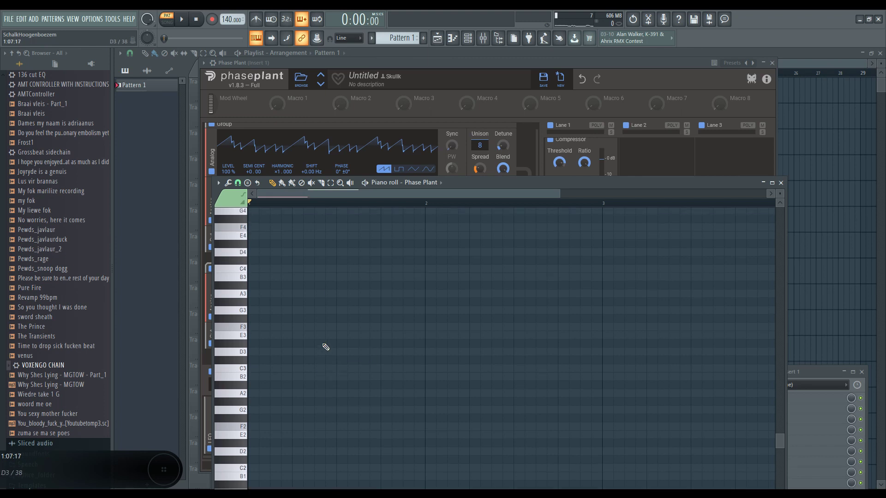
key(space)
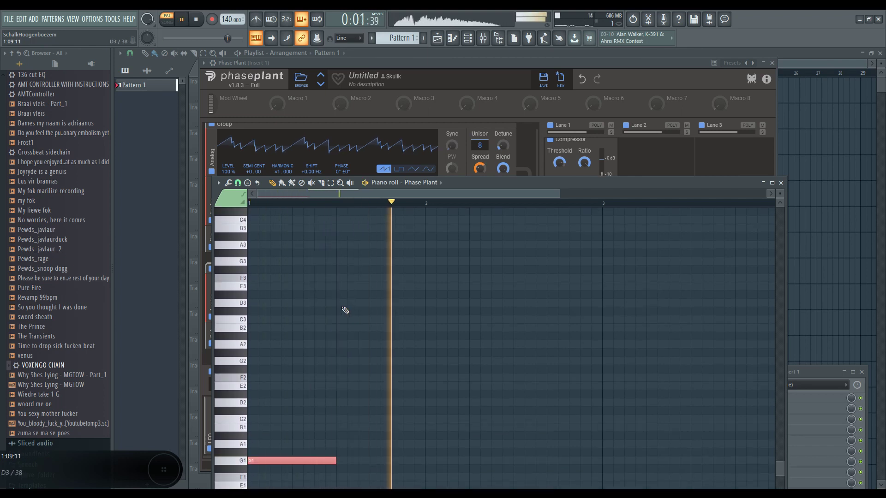
scroll(356, 339, up, 6)
scroll(358, 339, up, 5)
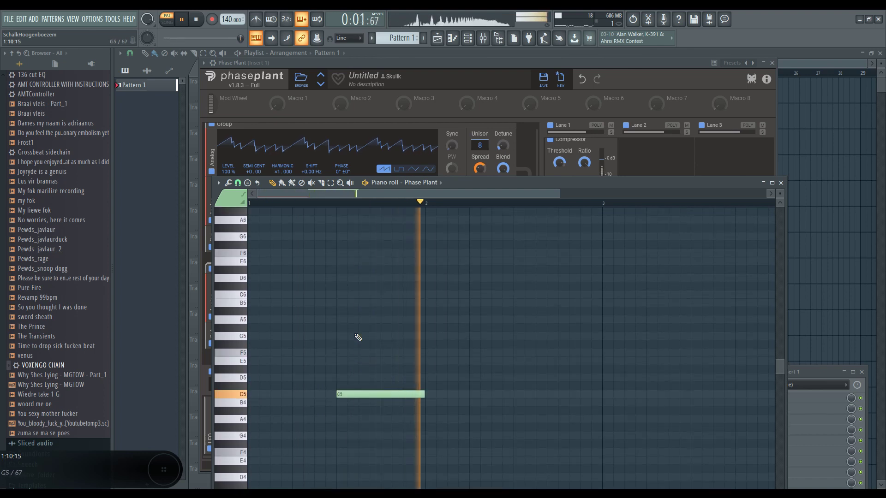
key(space)
scroll(358, 337, down, 6)
Add a long C3 note at bar 2, audition the melody, and return to Phase Plant.
click(427, 370)
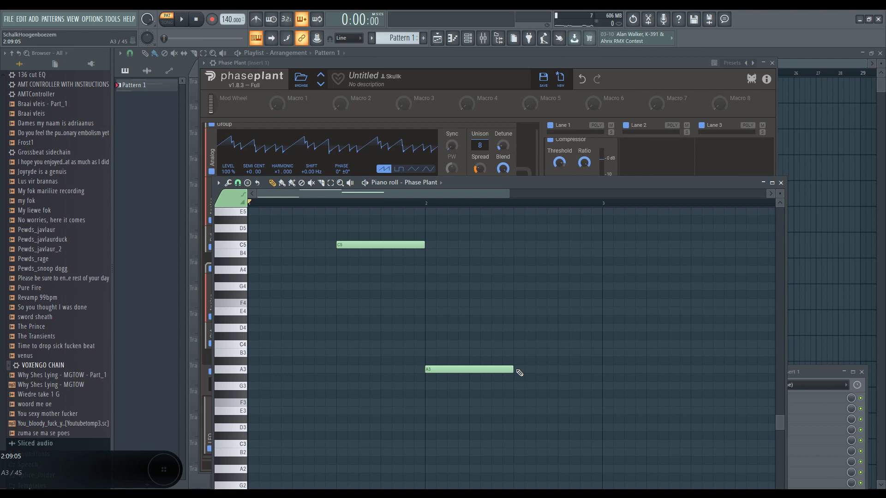
drag(507, 369, 602, 470)
key(space)
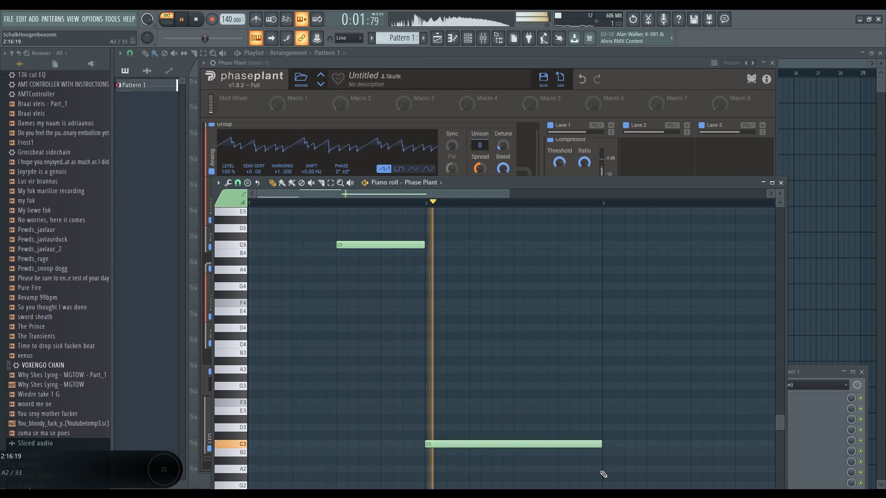
scroll(560, 381, down, 6)
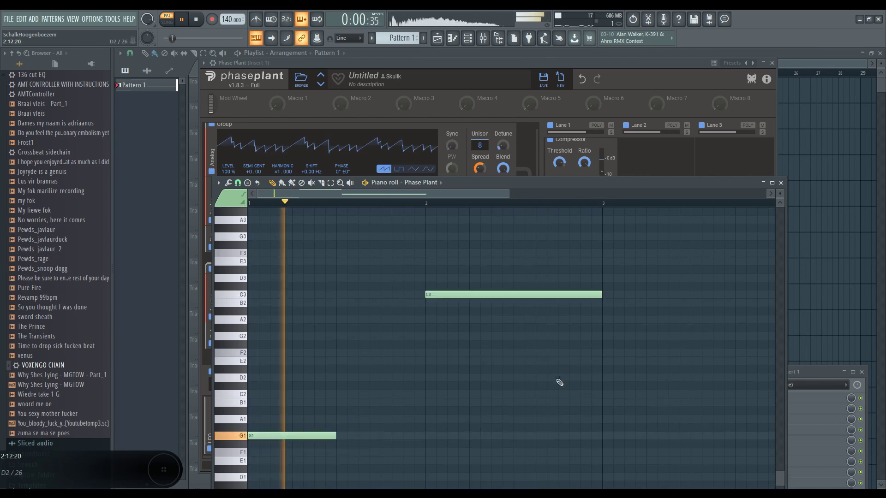
click(424, 65)
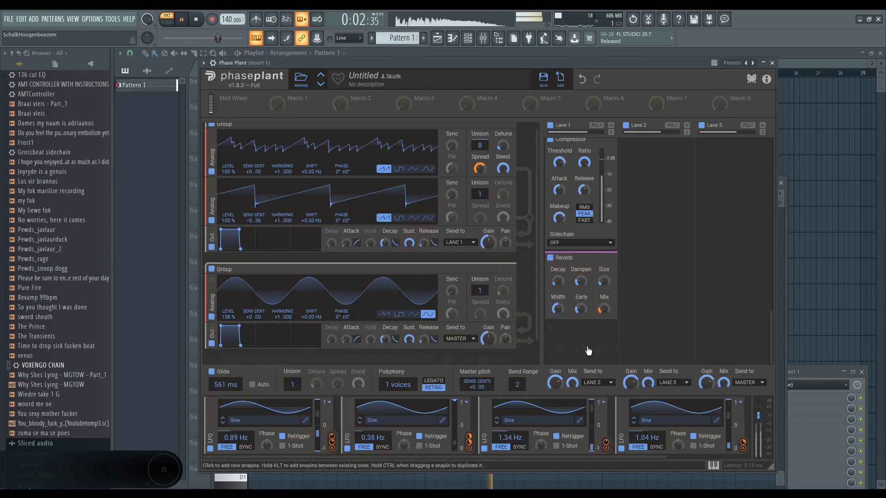
Raise the second Filter's cutoff in Lane 1 and trim its LFO modulation depth to 25%.
scroll(643, 302, up, 5)
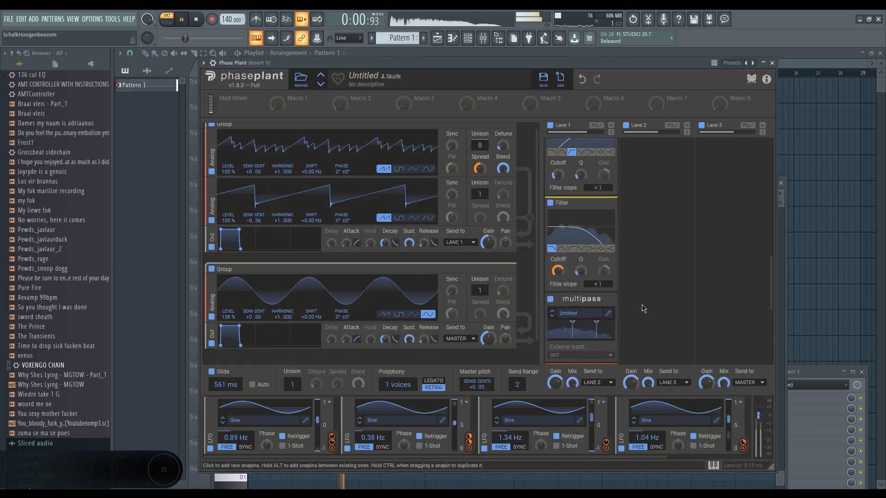
scroll(643, 301, down, 3)
mouse_move(556, 249)
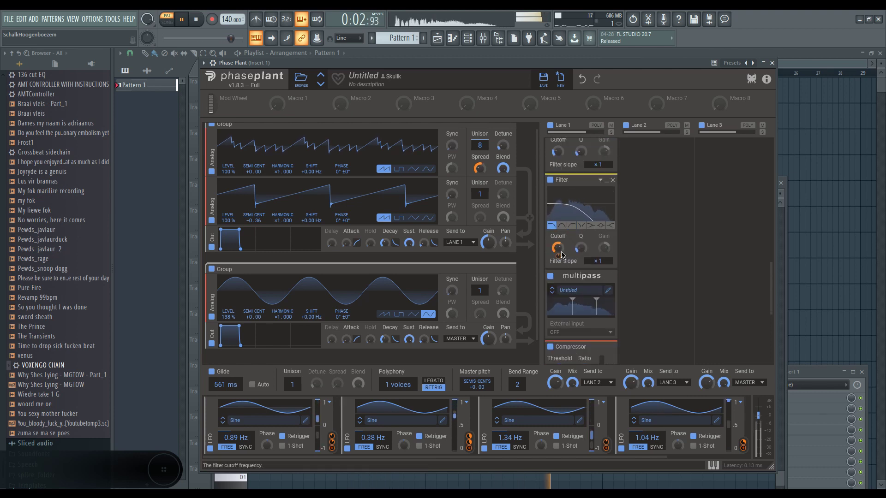
drag(558, 249, 558, 235)
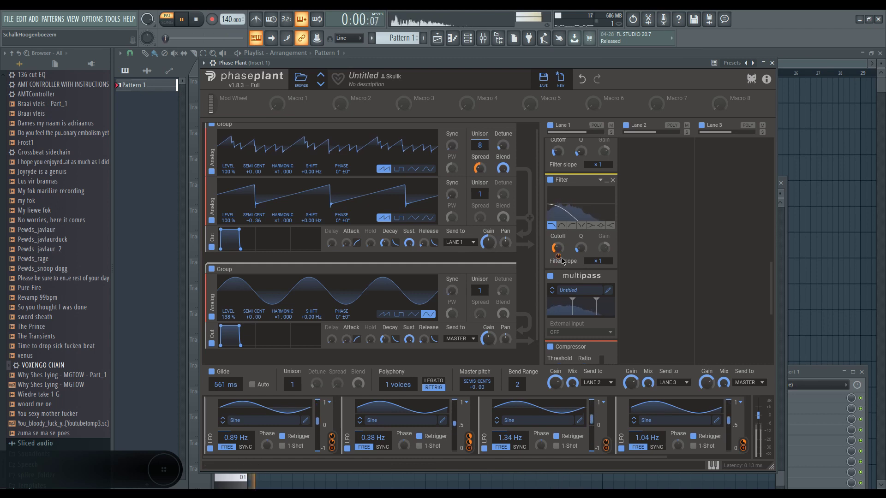
mouse_move(559, 257)
mouse_down()
mouse_move(558, 240)
mouse_move(559, 270)
mouse_move(559, 244)
mouse_up()
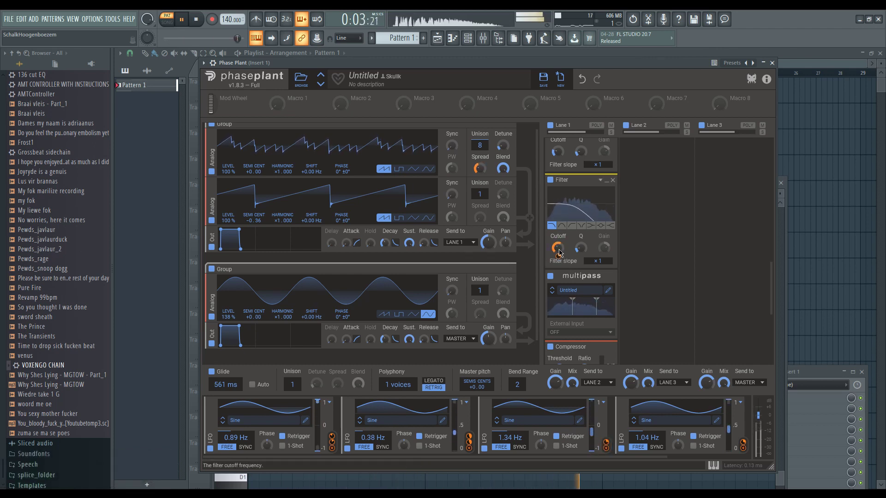
drag(559, 256, 558, 260)
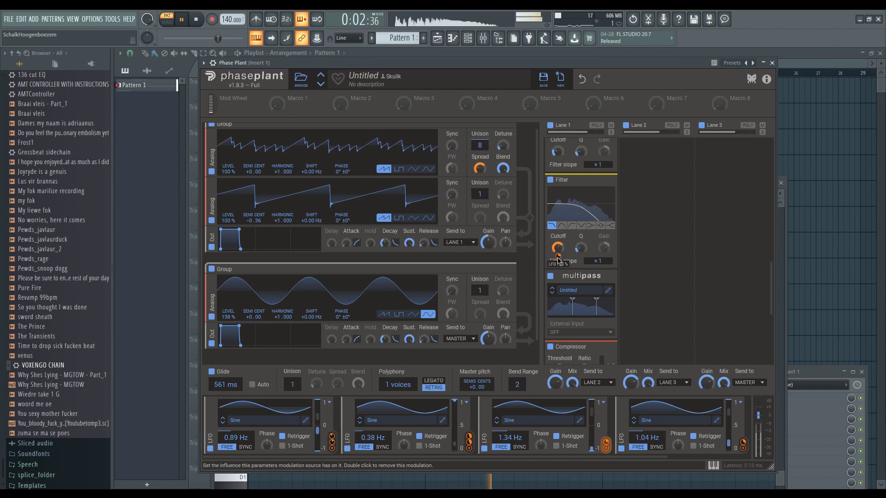
key(space)
key(n)
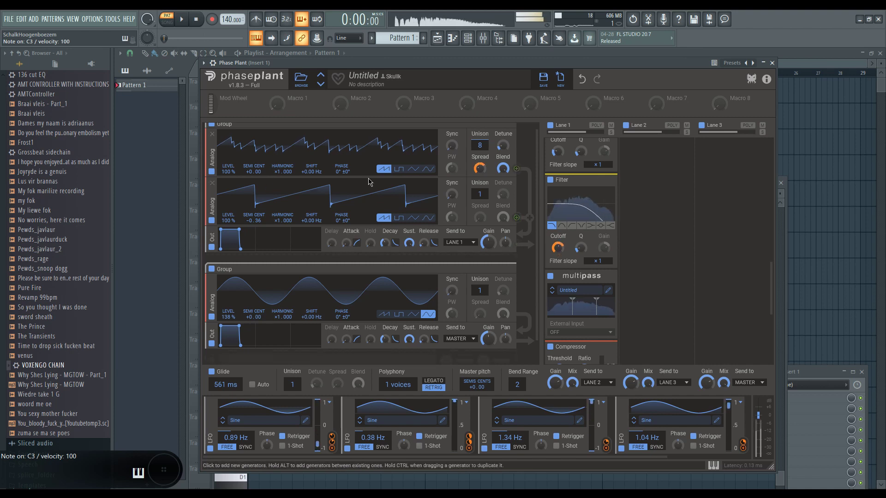
Set oscillator 1's unison detune to 97.0 cents, audition it, and reposition the plugin window.
drag(503, 146, 480, 149)
key(space)
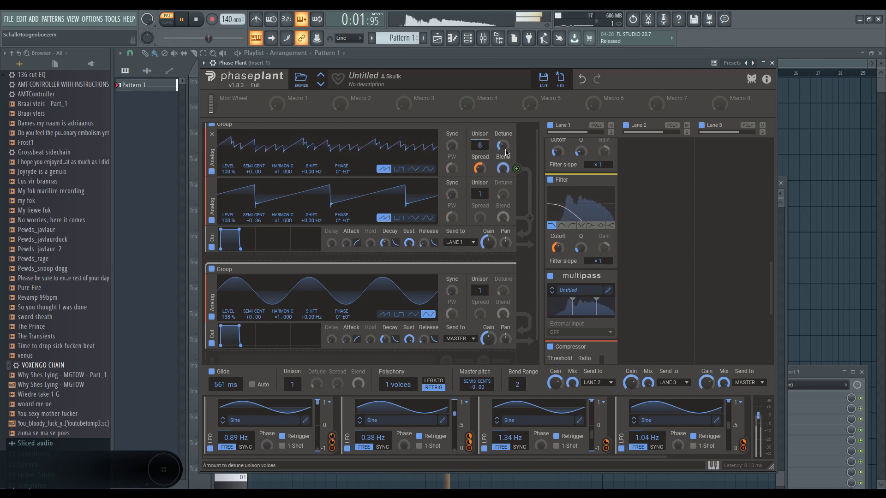
key(space)
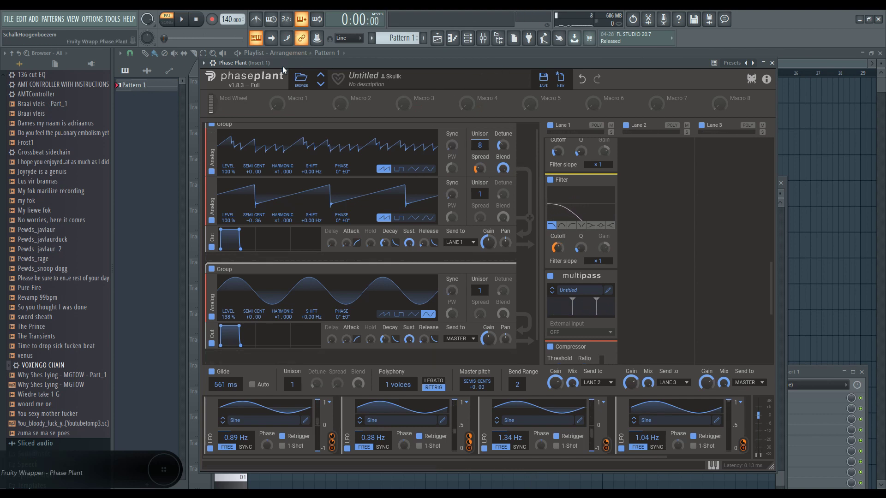
drag(492, 63, 542, 67)
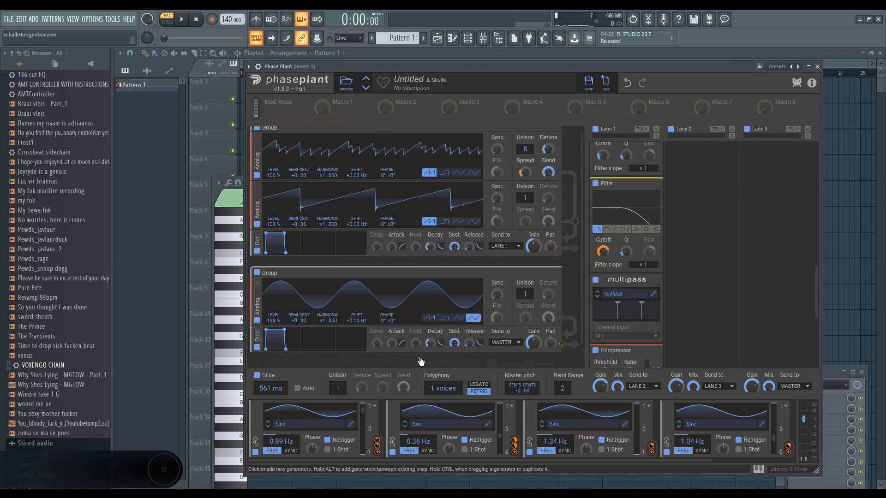
scroll(582, 205, up, 1)
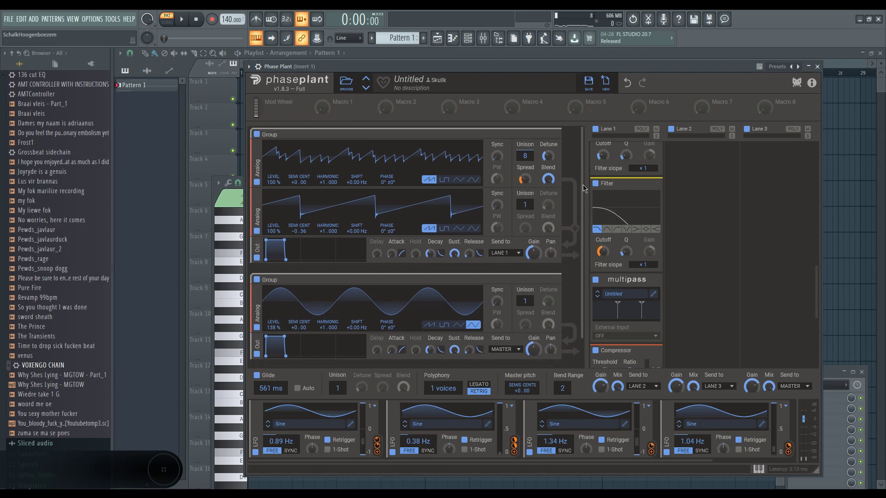
click(588, 82)
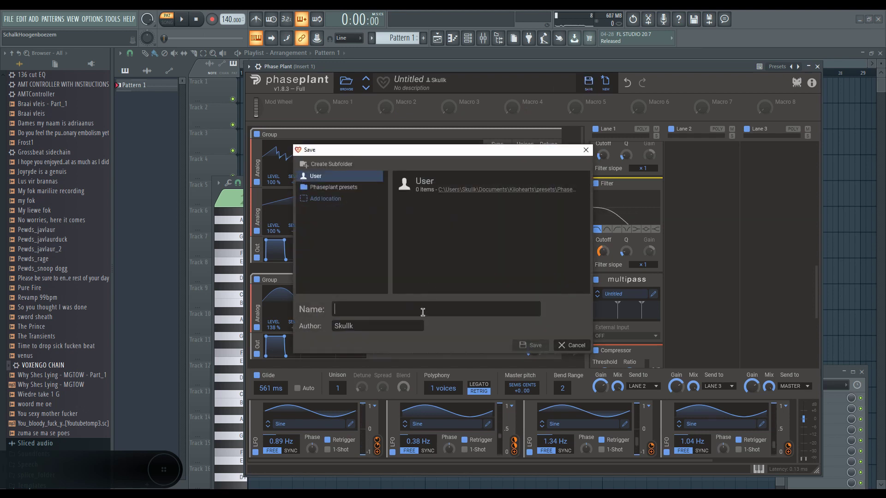
click(574, 350)
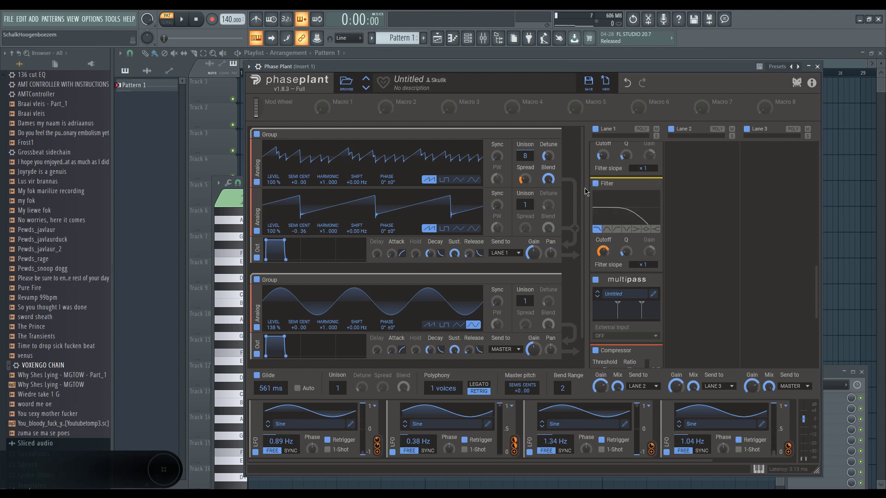
drag(548, 66, 515, 58)
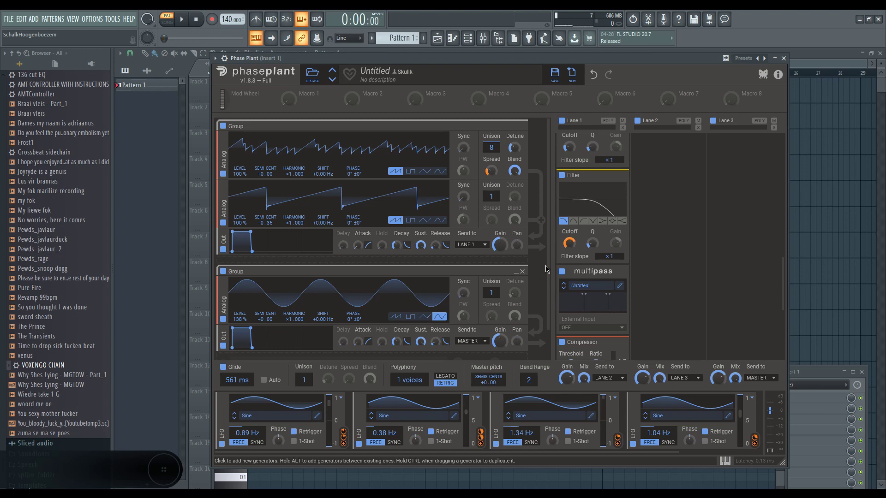
scroll(665, 232, up, 3)
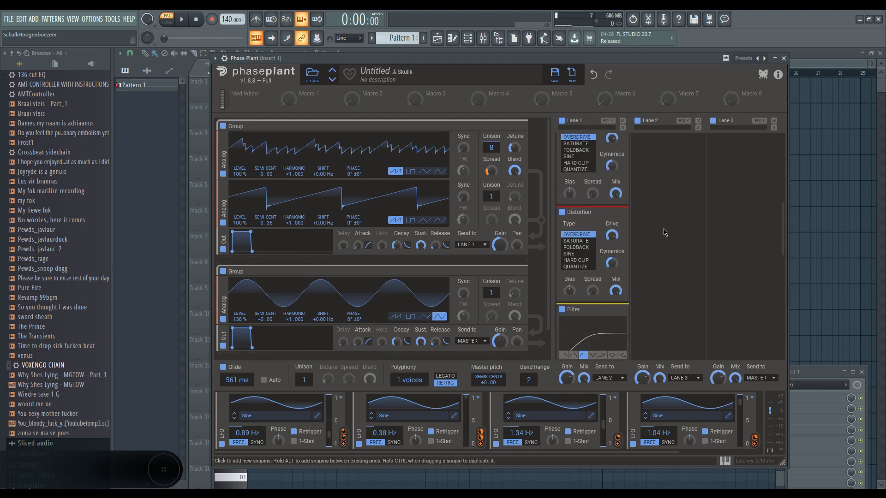
scroll(664, 232, down, 4)
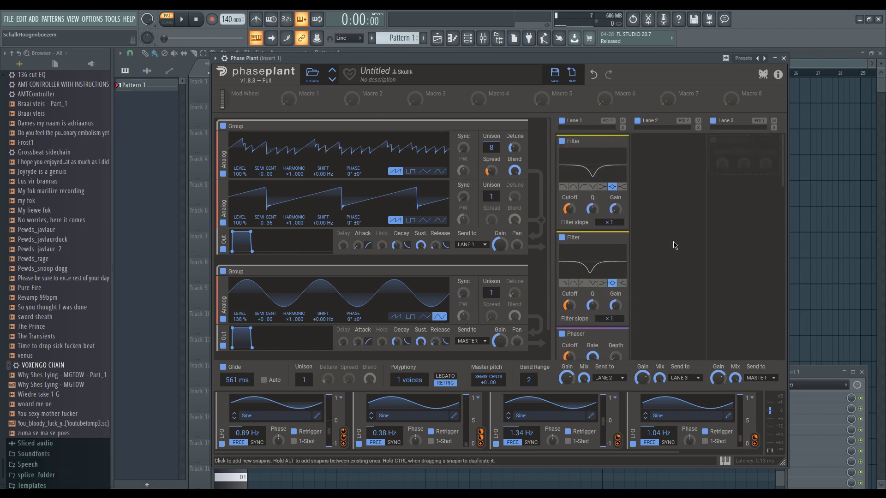
drag(482, 58, 500, 66)
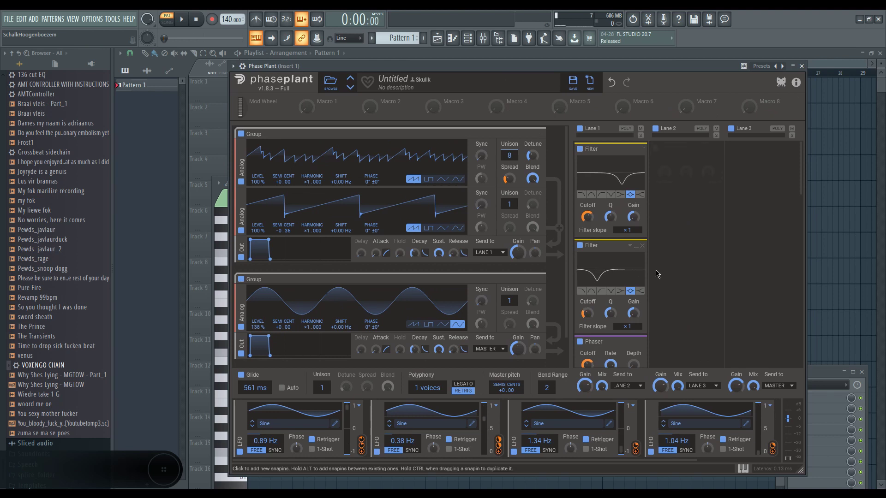